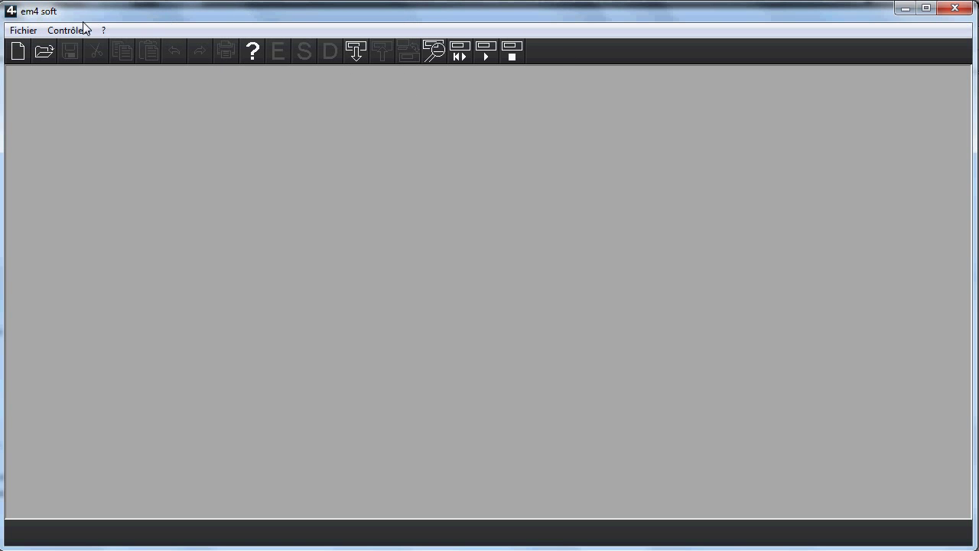
Step: Create new program SansTitre1 on a B26 2GS 24VDC GLOSSY BLACK controller, with no extension modules
click(17, 32)
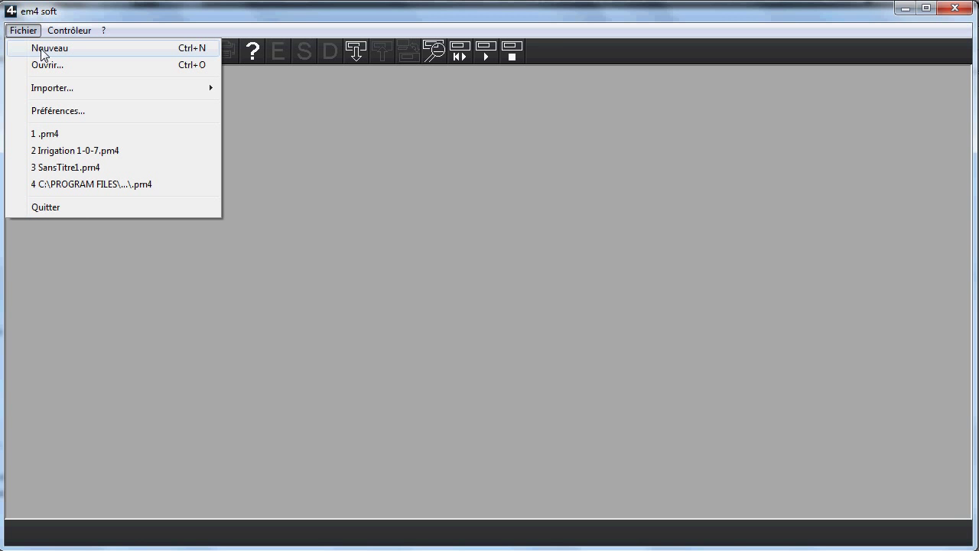
click(43, 51)
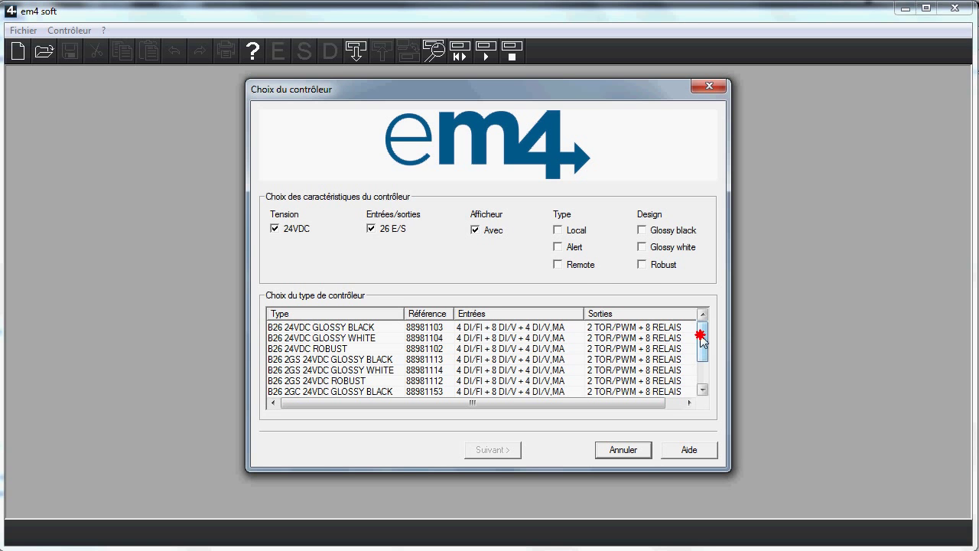
mouse_move(702, 336)
mouse_down()
mouse_move(702, 358)
mouse_move(700, 334)
mouse_up()
click(329, 362)
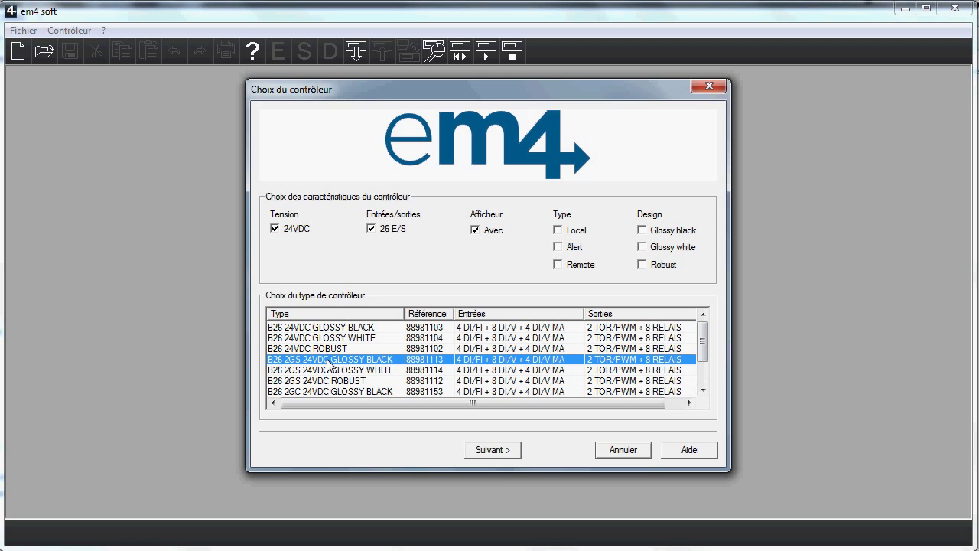
click(497, 452)
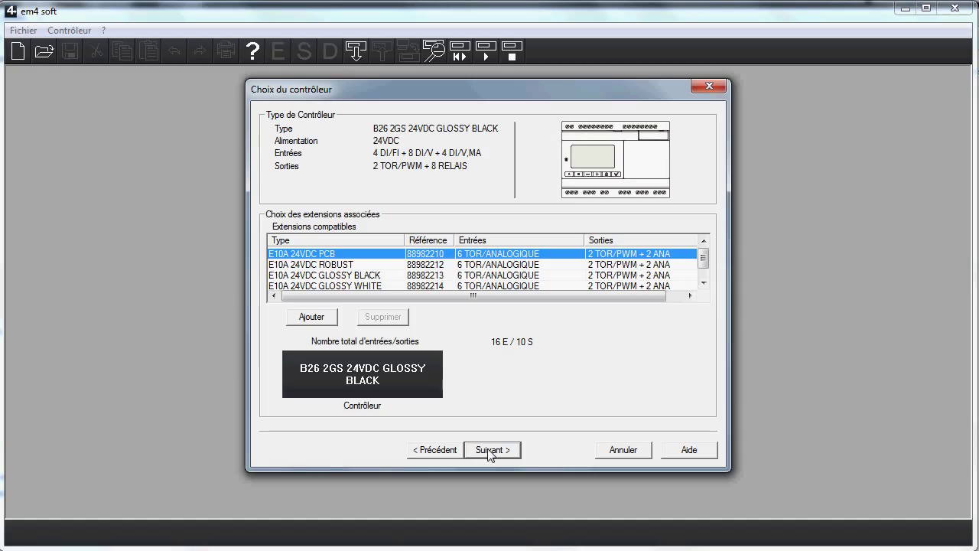
click(491, 451)
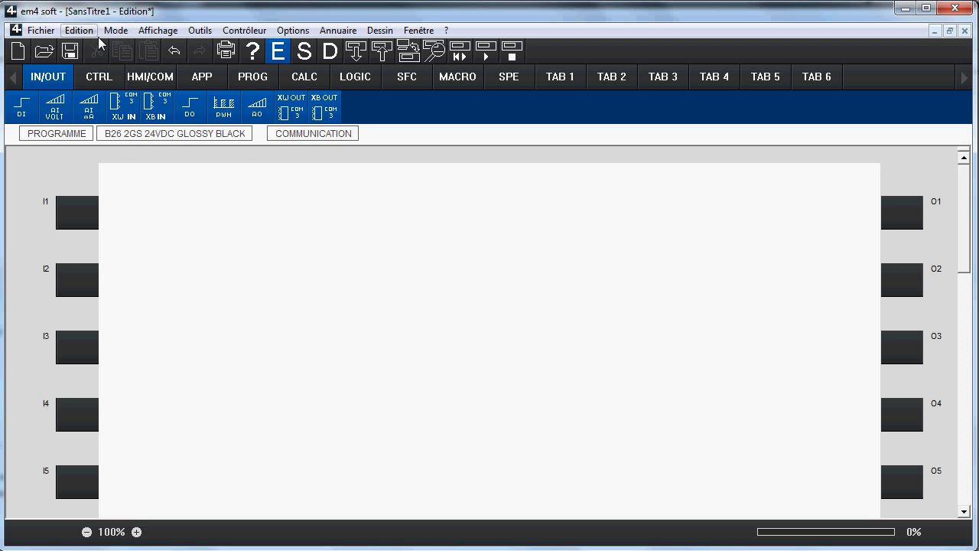
click(48, 36)
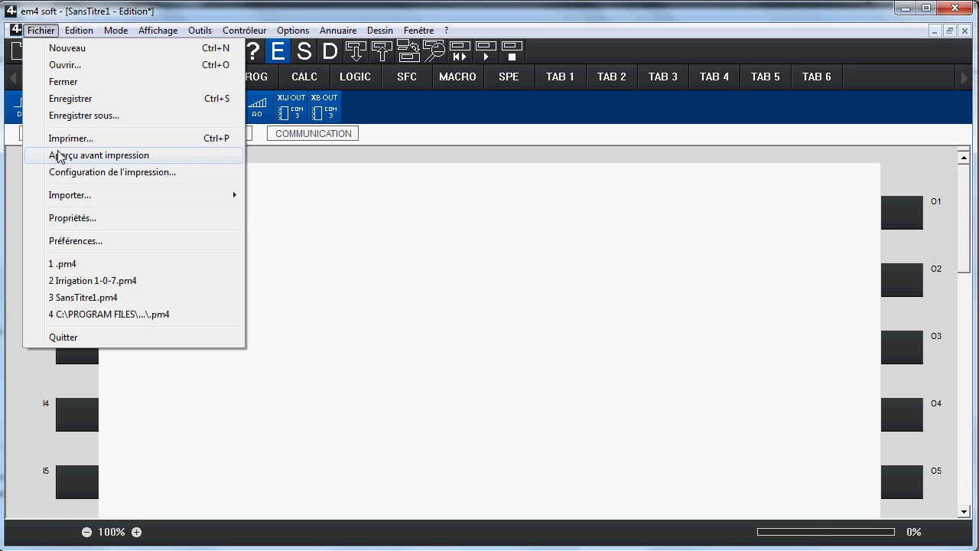
mouse_move(63, 201)
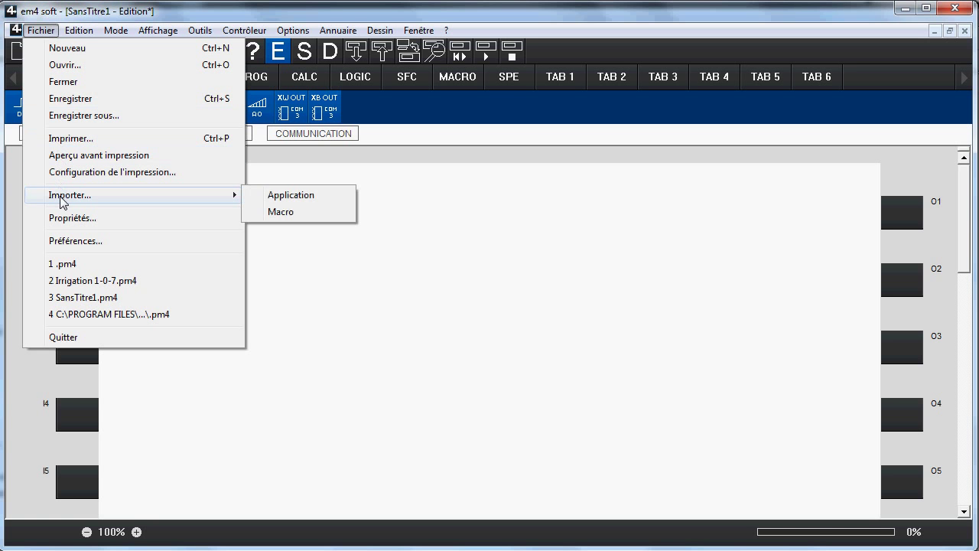
click(288, 198)
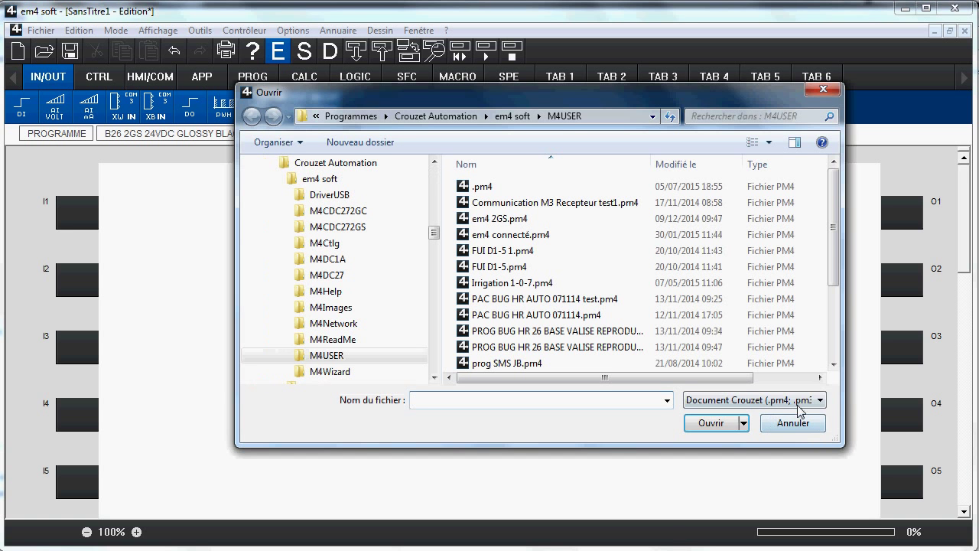
click(817, 401)
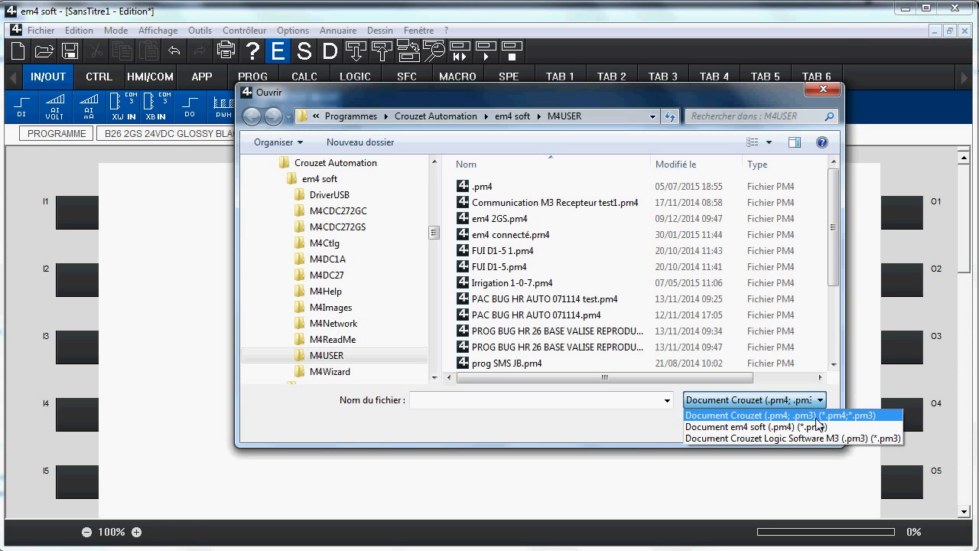
click(802, 416)
click(793, 422)
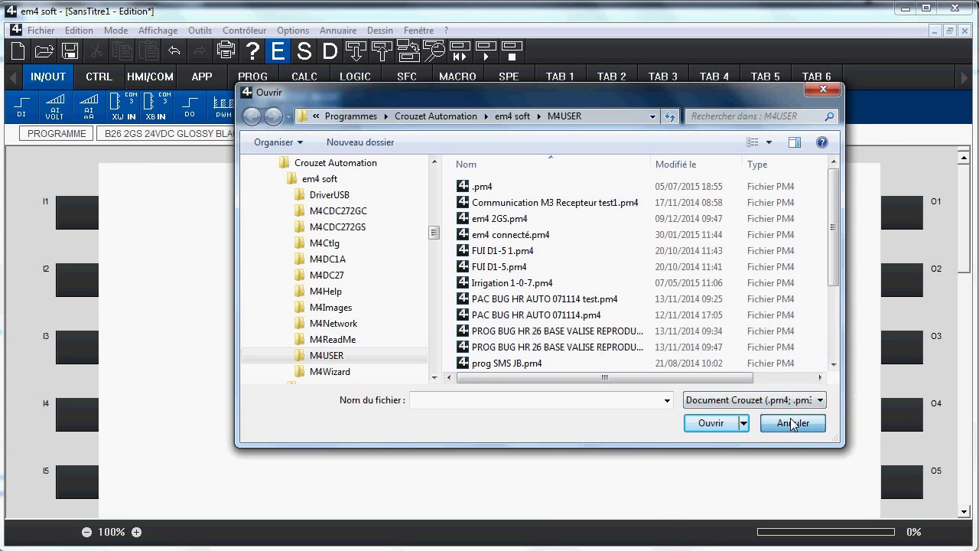
click(92, 33)
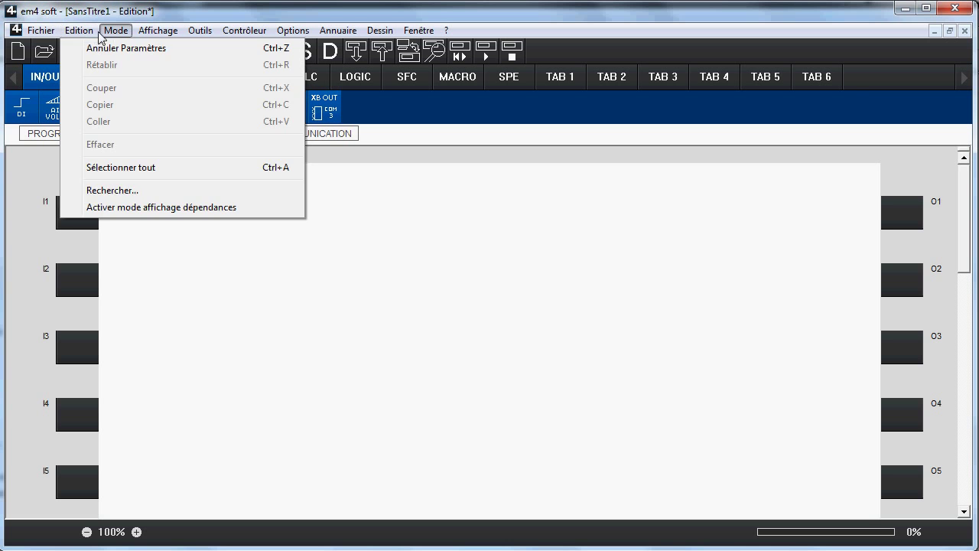
mouse_move(107, 35)
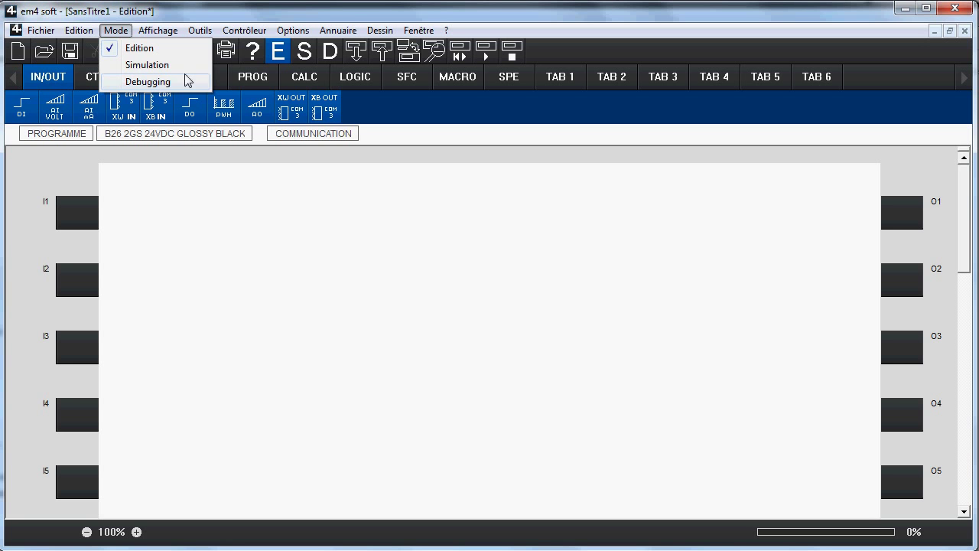
mouse_move(159, 33)
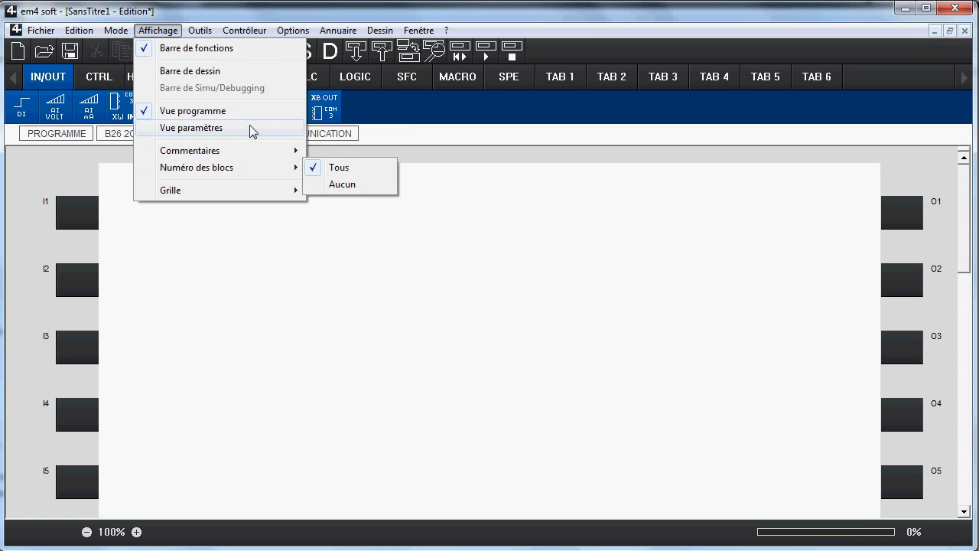
mouse_move(201, 32)
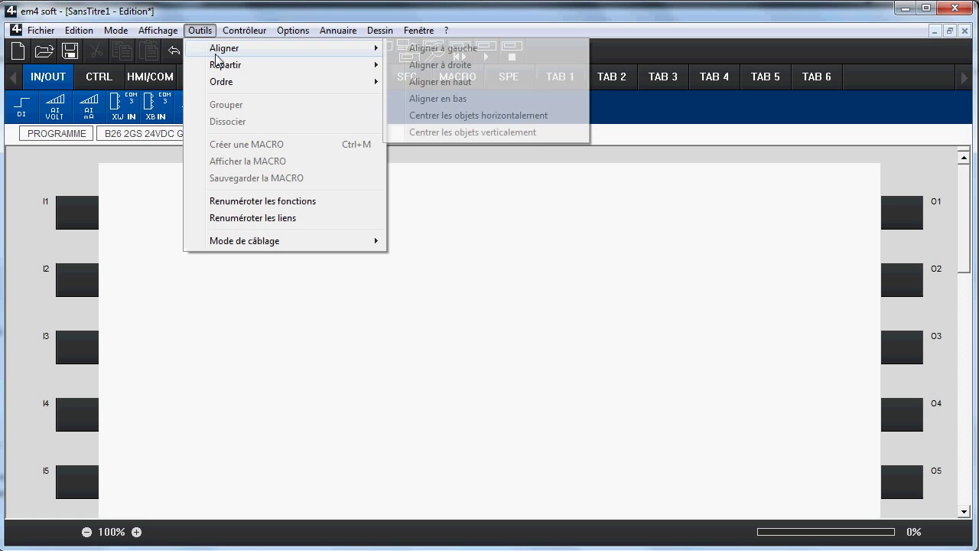
mouse_move(233, 36)
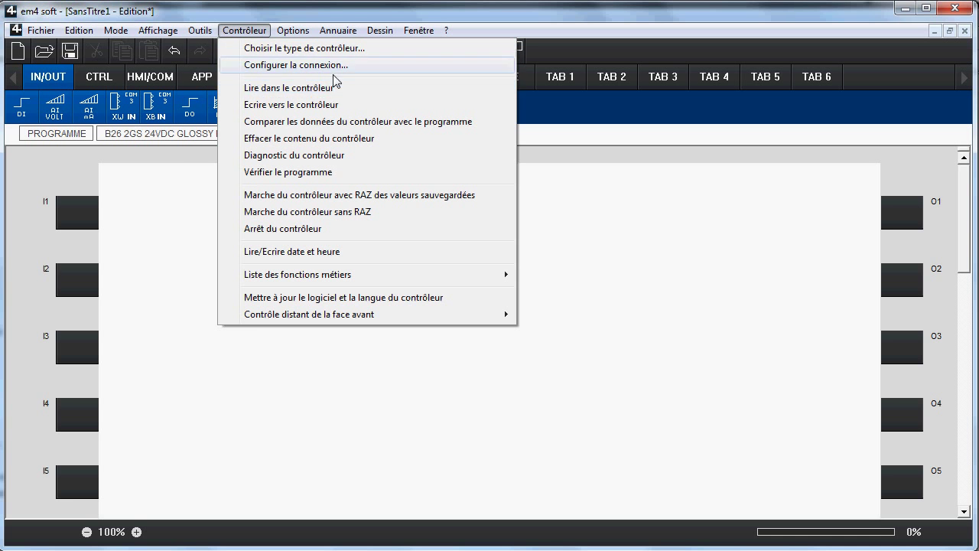
mouse_move(298, 36)
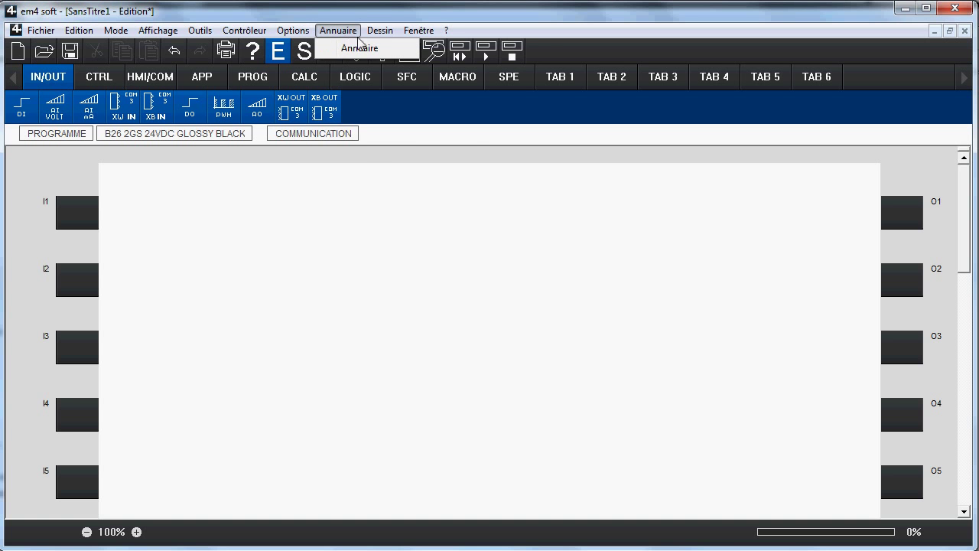
mouse_move(380, 34)
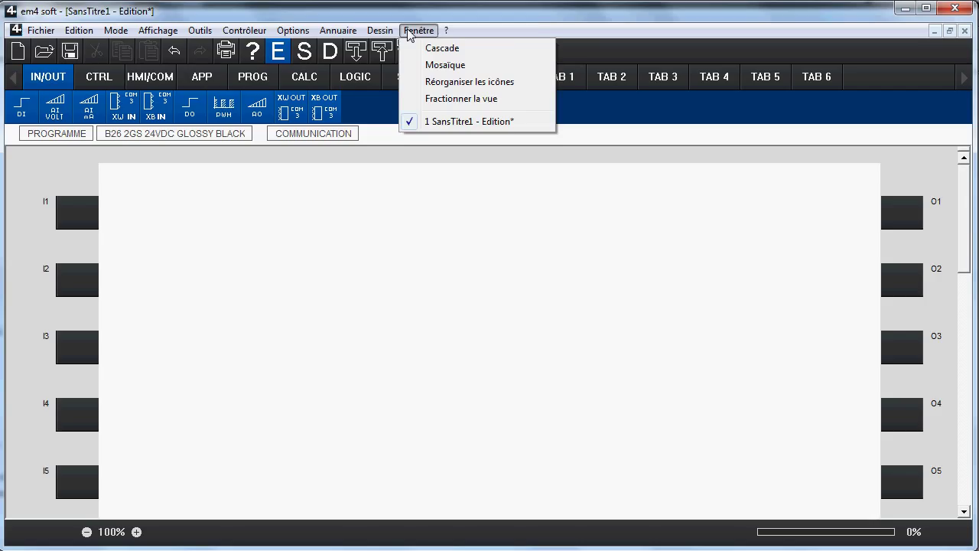
click(347, 260)
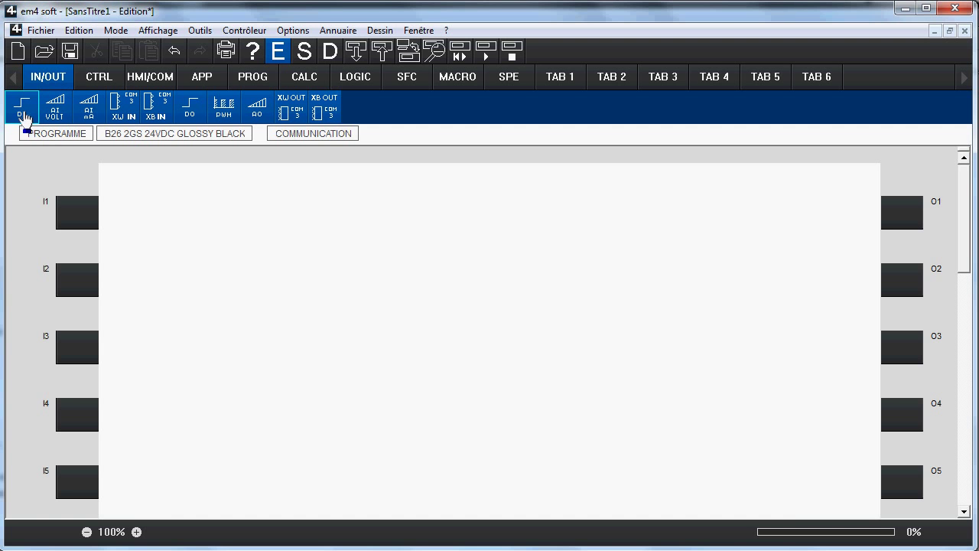
Step: Place a digital input on I1 and analog voltage inputs on I5 and I6
drag(28, 114, 92, 229)
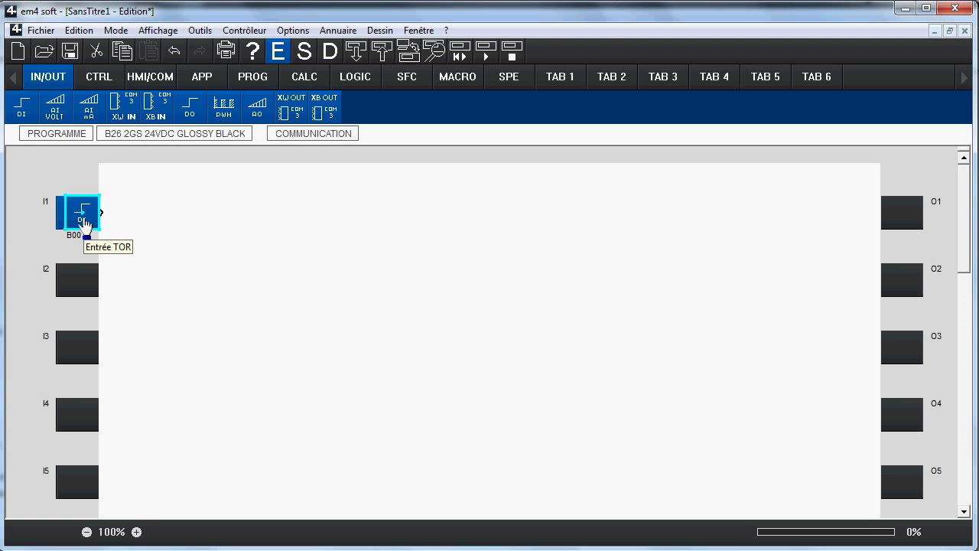
click(50, 110)
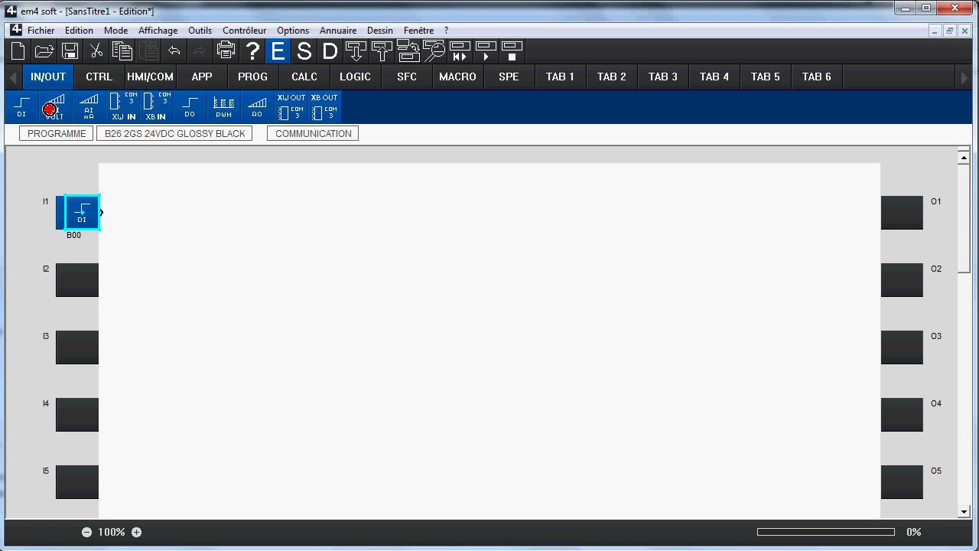
drag(50, 109, 81, 473)
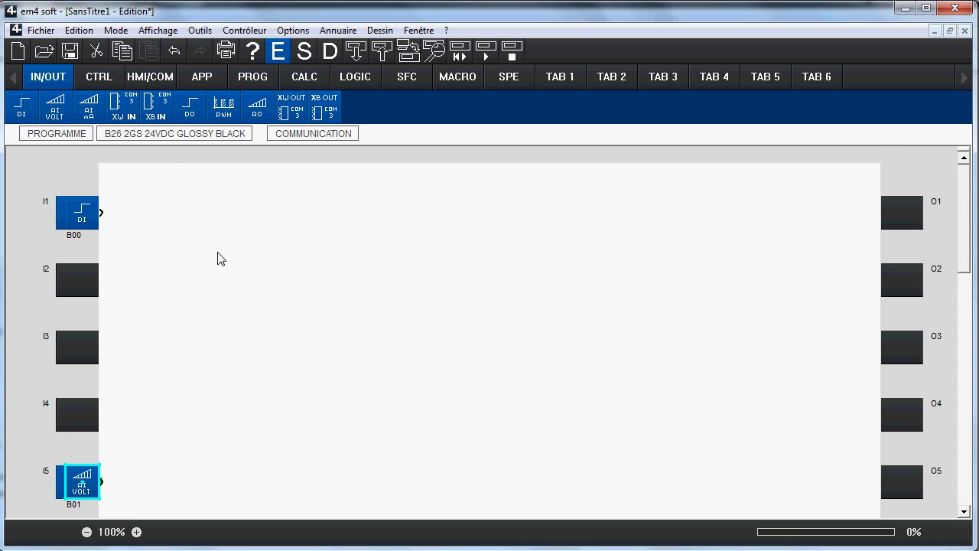
scroll(218, 258, down, 1)
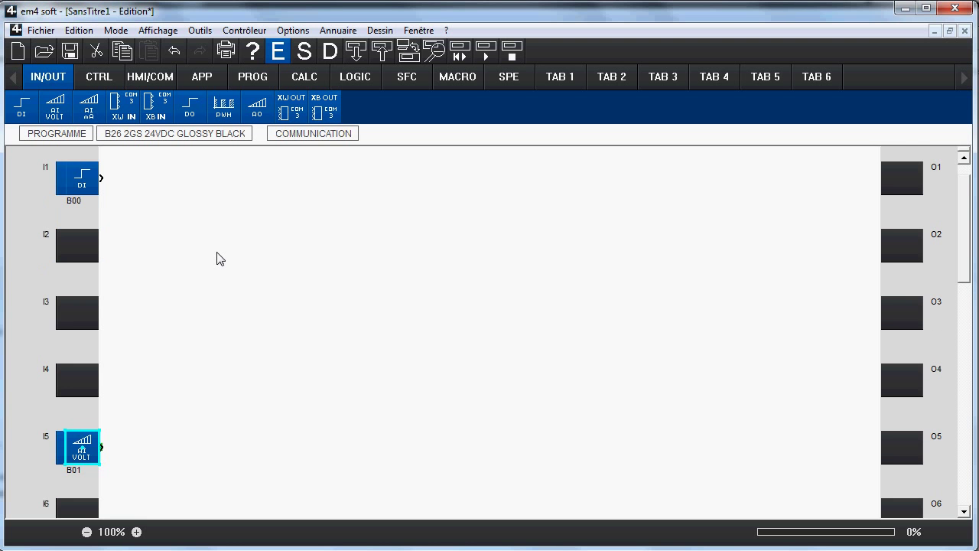
scroll(218, 258, down, 3)
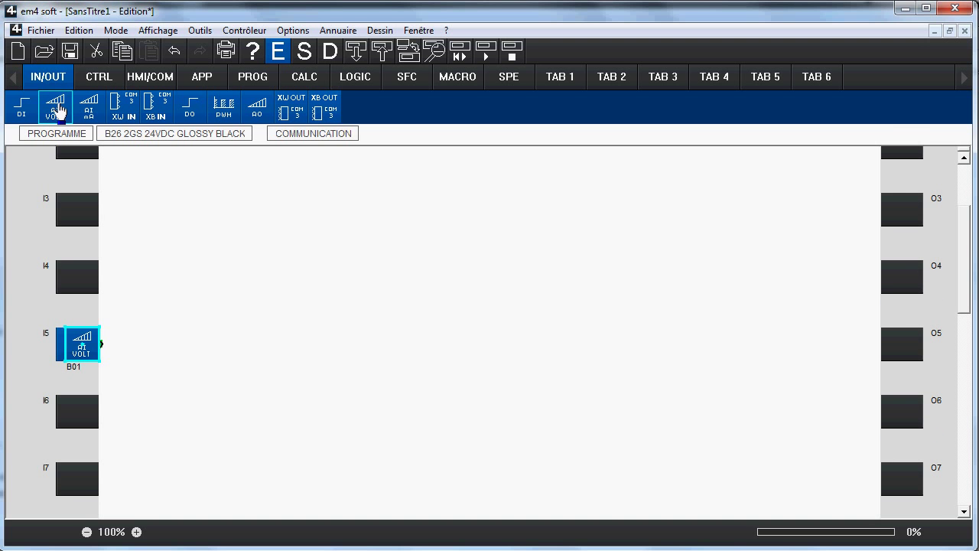
mouse_move(55, 107)
mouse_down()
mouse_move(77, 167)
mouse_move(90, 379)
mouse_move(81, 410)
mouse_up()
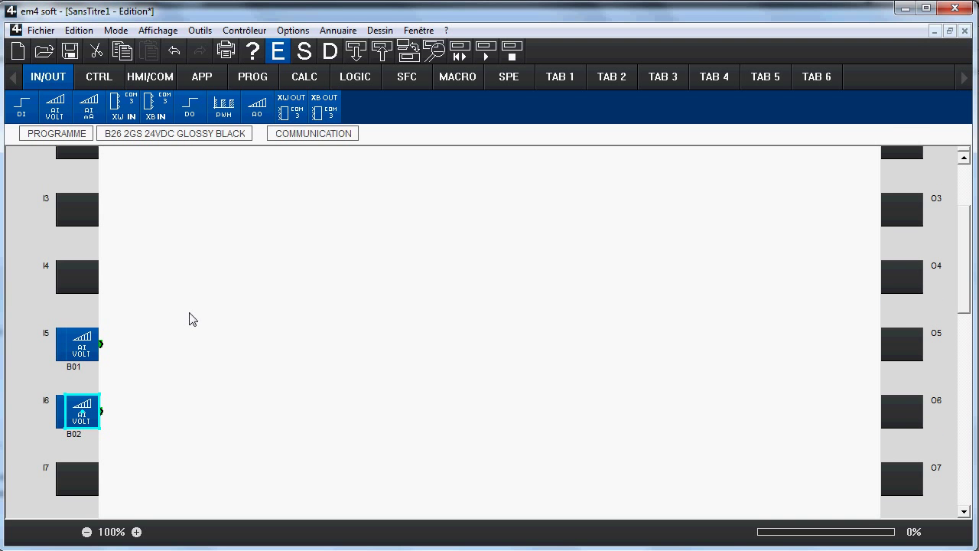
Step: Add an analog voltage input on slot ID and an analog current input on slot IE
scroll(183, 290, down, 1)
scroll(184, 291, down, 2)
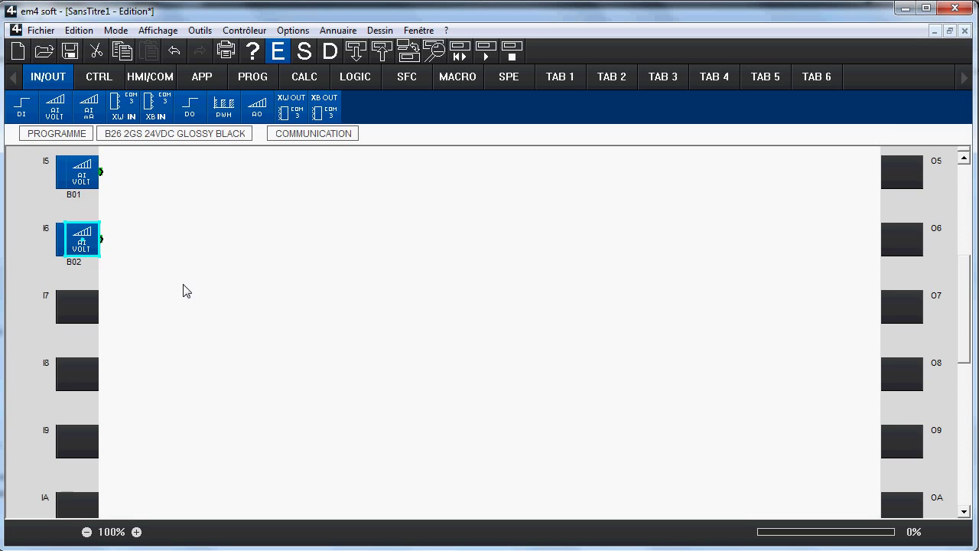
scroll(183, 291, down, 3)
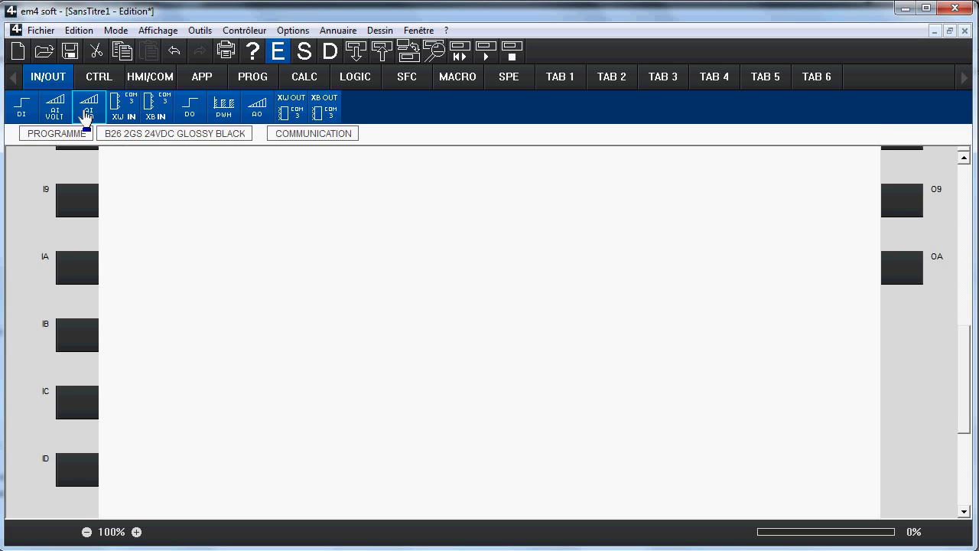
click(48, 100)
drag(48, 98, 73, 482)
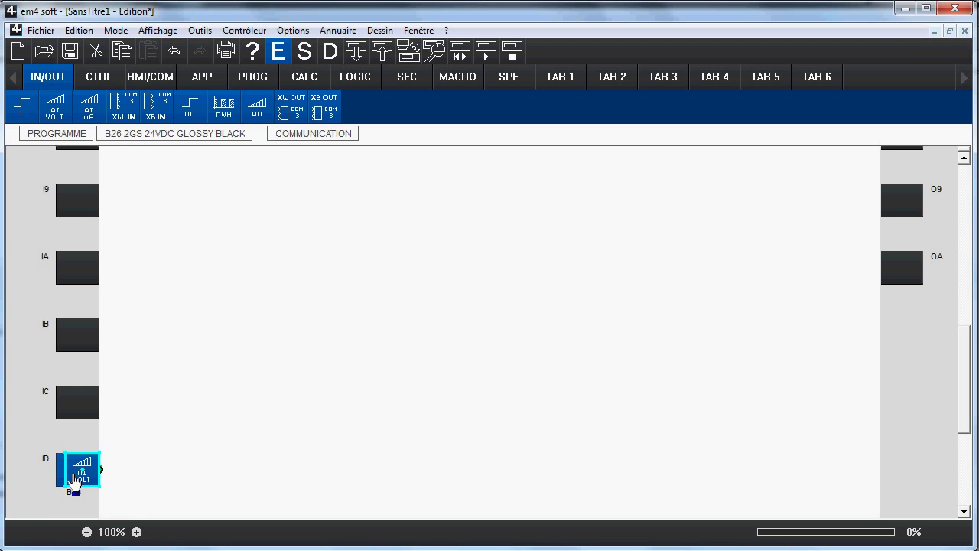
scroll(192, 354, down, 2)
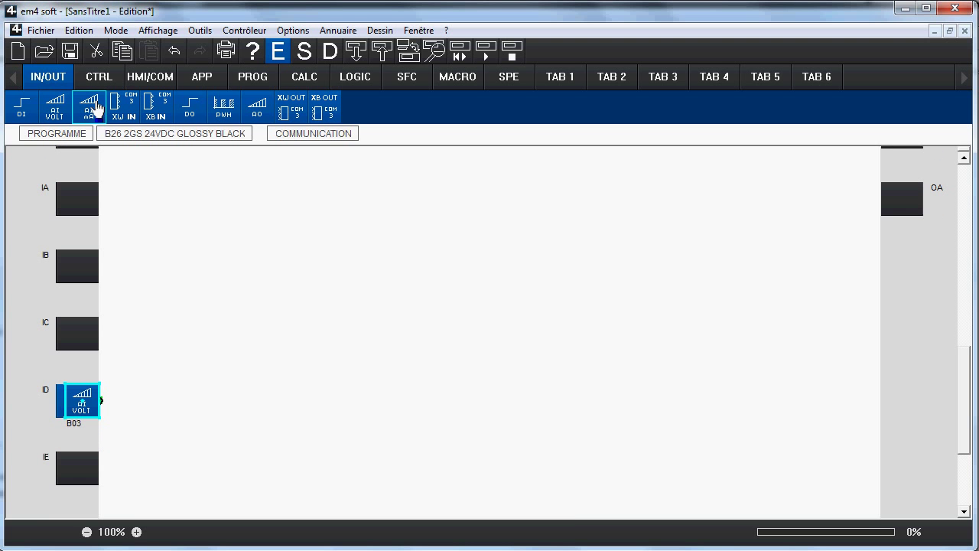
drag(98, 107, 79, 489)
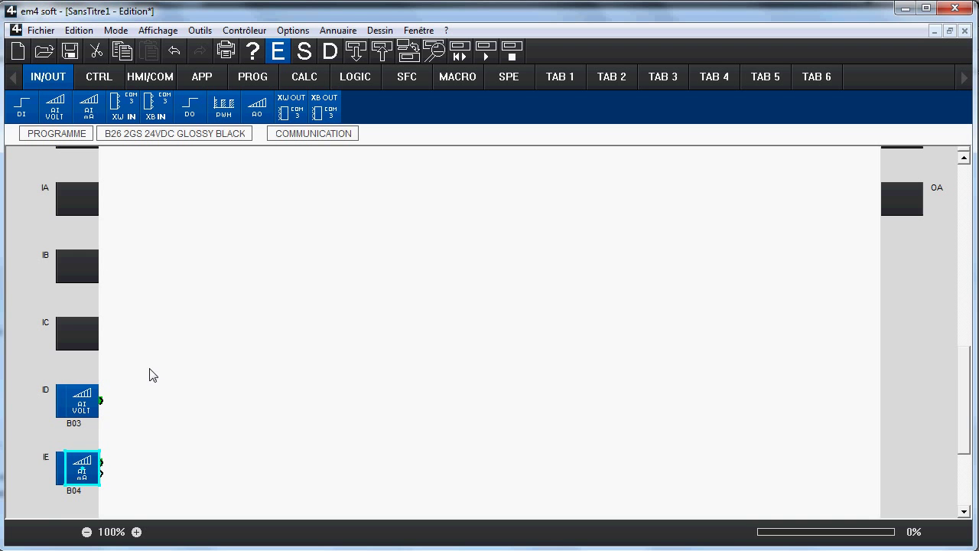
scroll(149, 375, up, 10)
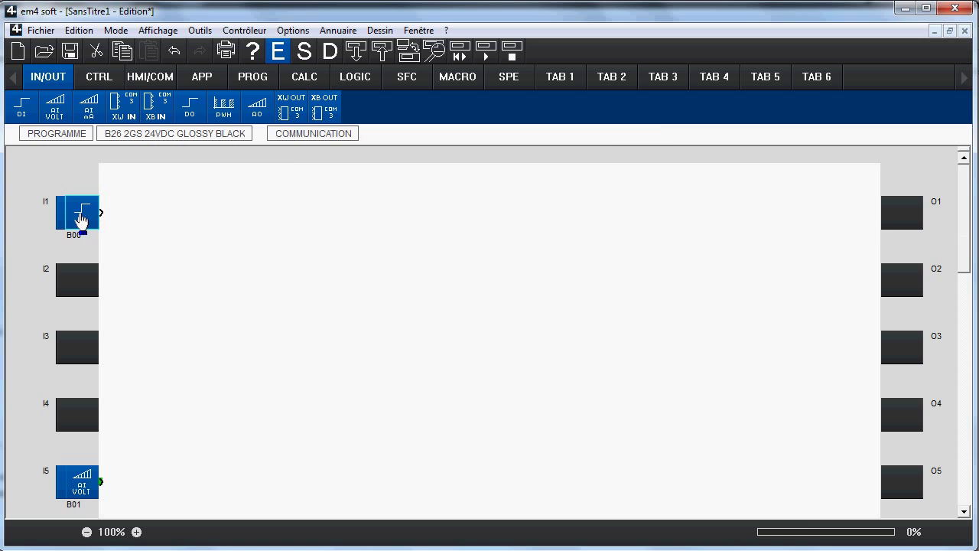
double_click(81, 219)
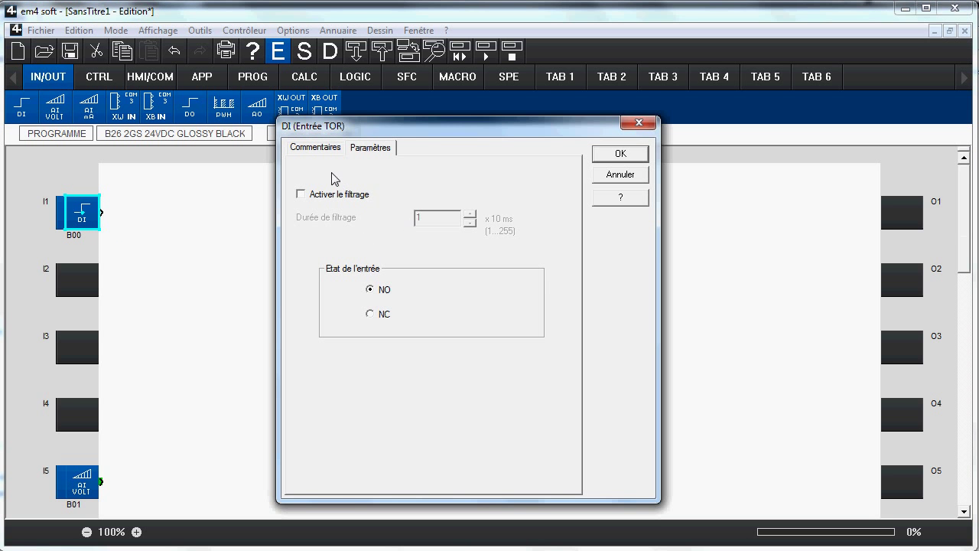
click(340, 194)
click(343, 197)
click(326, 148)
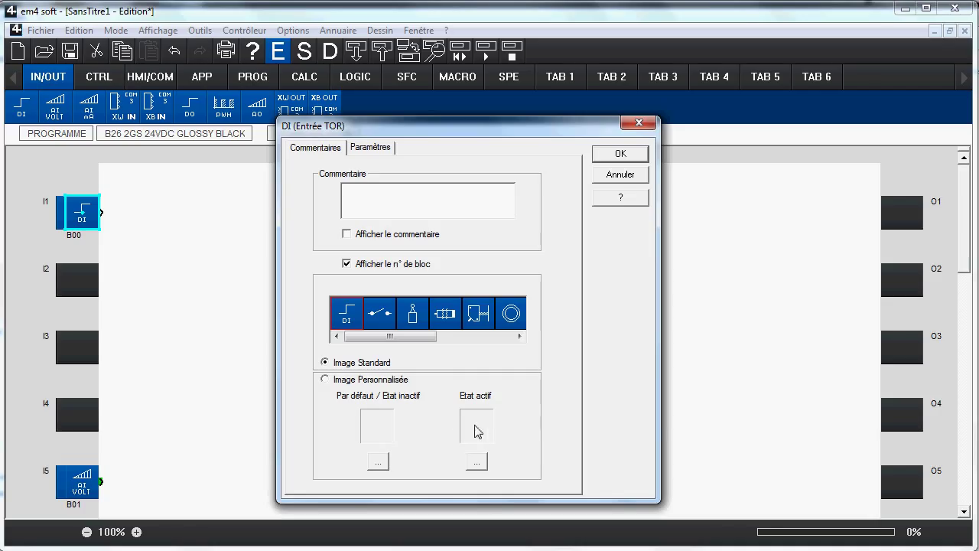
click(614, 160)
scroll(189, 268, down, 1)
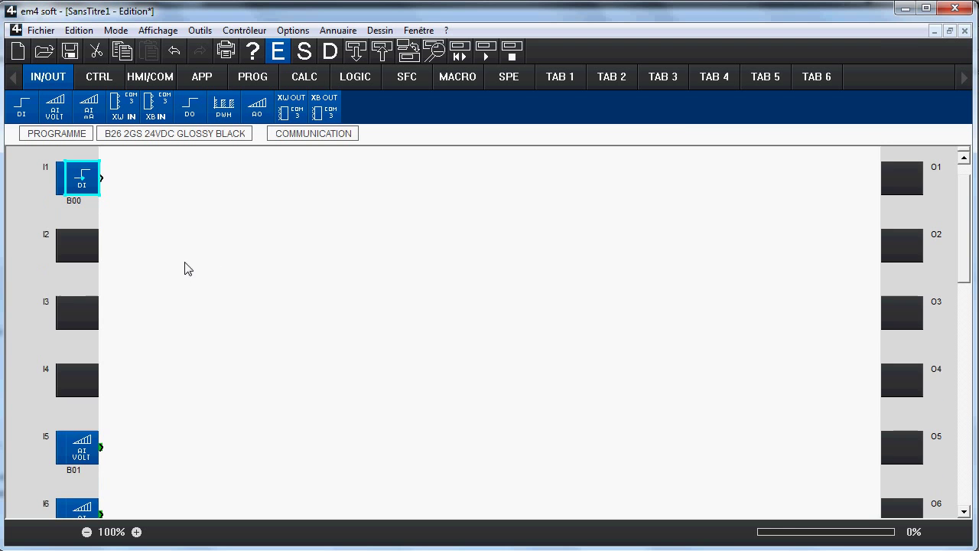
Step: Scale the I6 voltage input to a maximum of 15, leaving filtering off and I5 unchanged
double_click(81, 453)
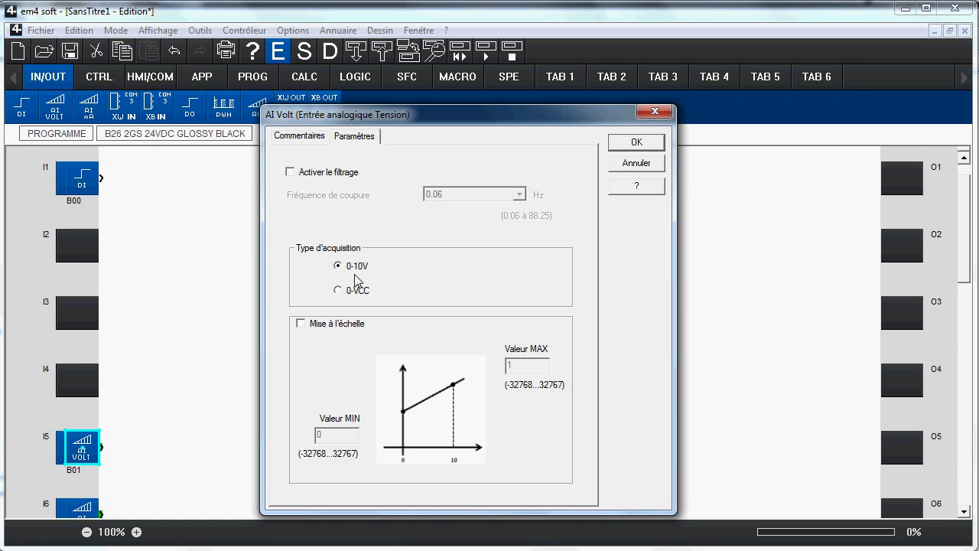
click(640, 146)
scroll(208, 356, down, 1)
double_click(86, 488)
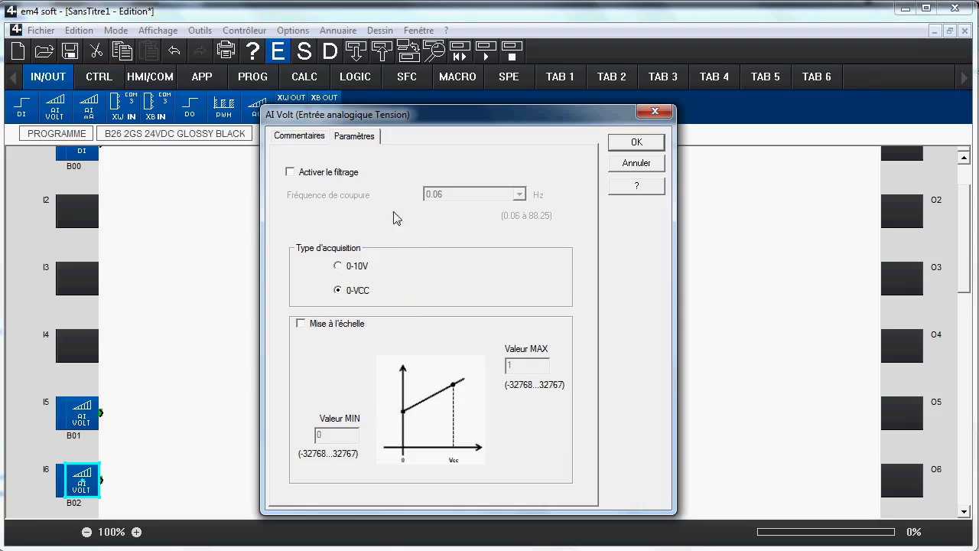
click(290, 173)
click(291, 173)
click(301, 324)
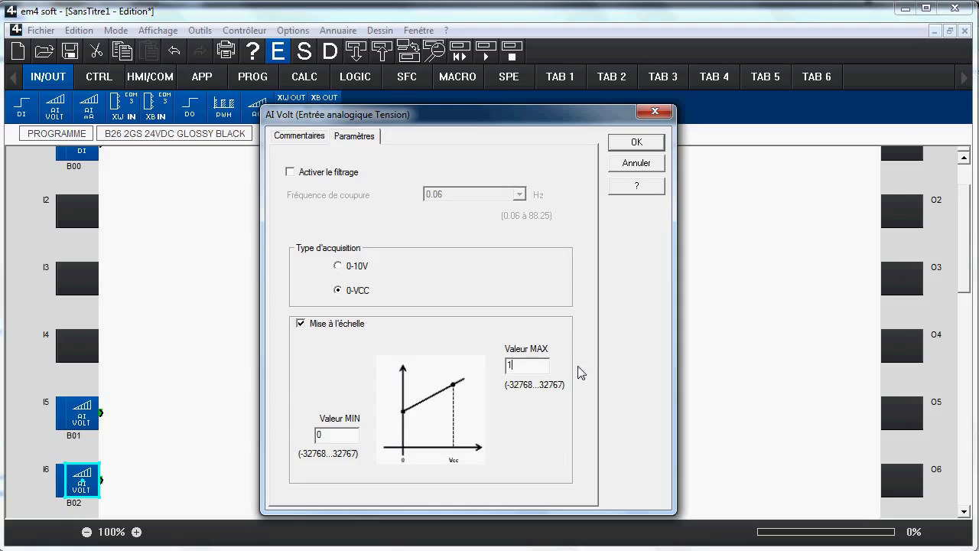
text(50)
click(632, 143)
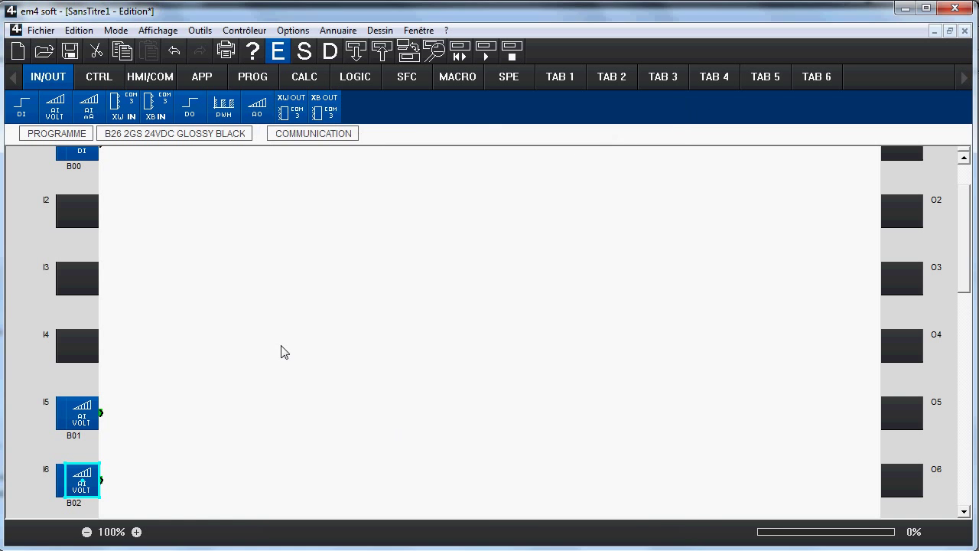
scroll(281, 352, down, 1)
scroll(280, 352, down, 10)
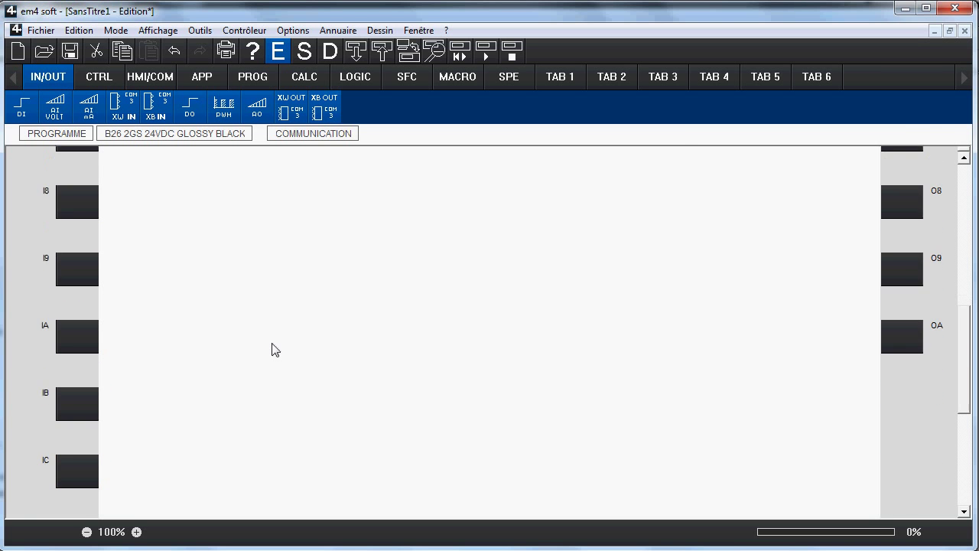
scroll(270, 349, down, 6)
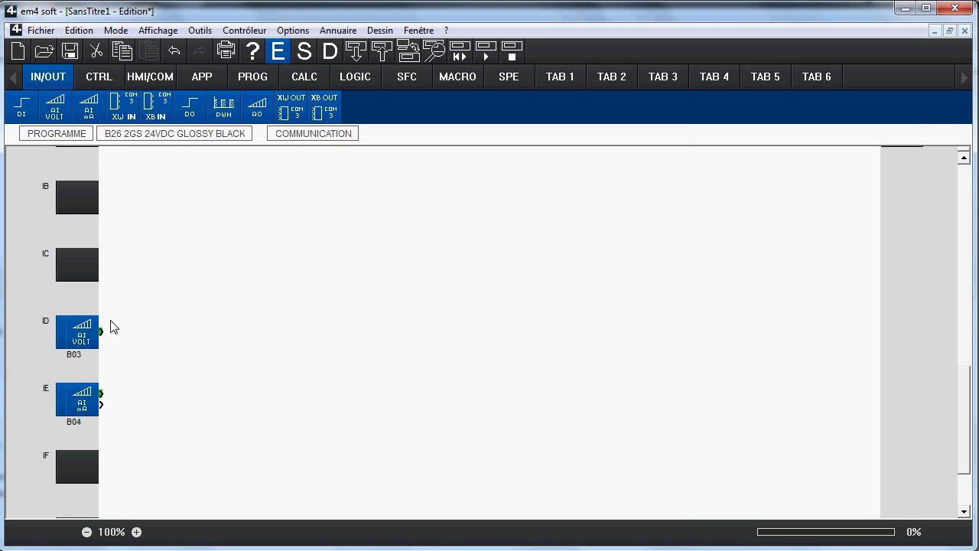
double_click(79, 336)
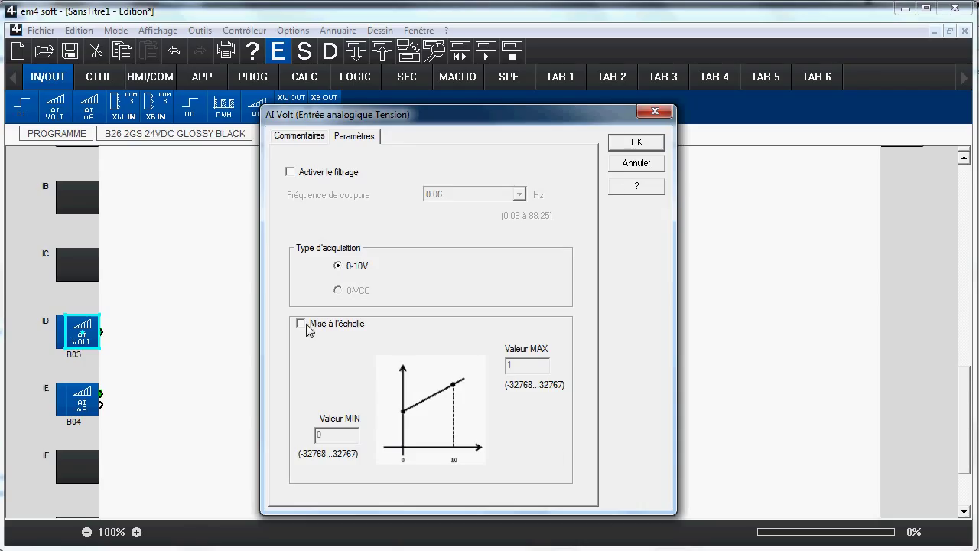
click(621, 143)
double_click(75, 396)
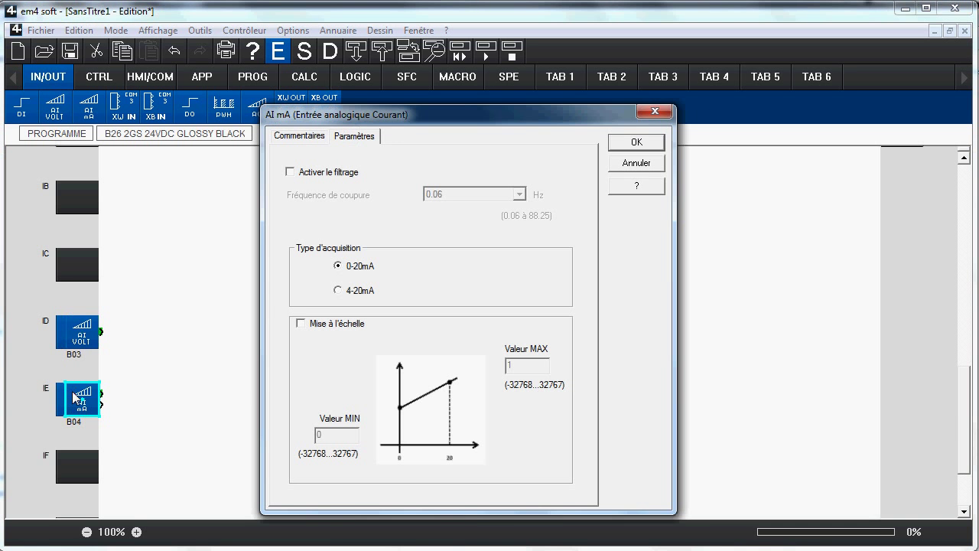
click(360, 297)
click(343, 269)
click(632, 143)
click(134, 393)
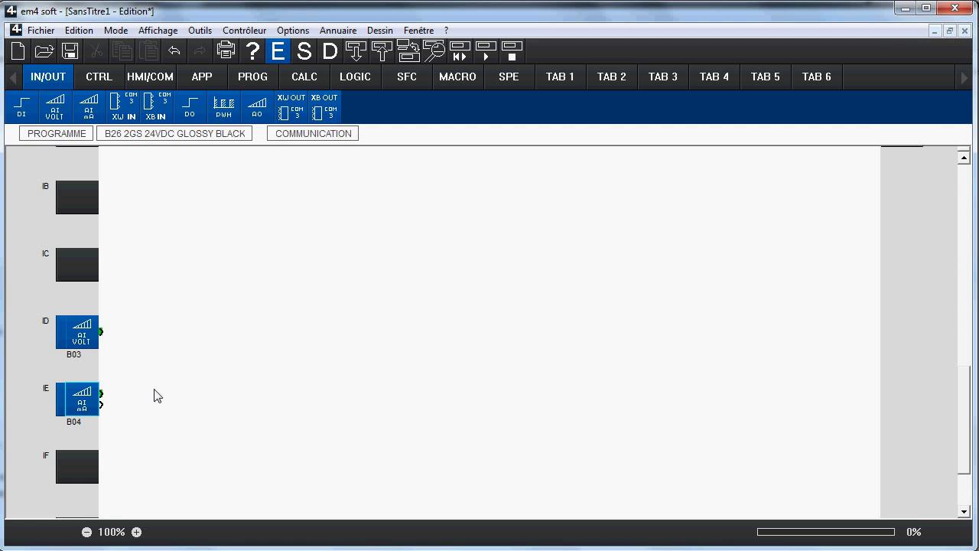
scroll(155, 395, up, 8)
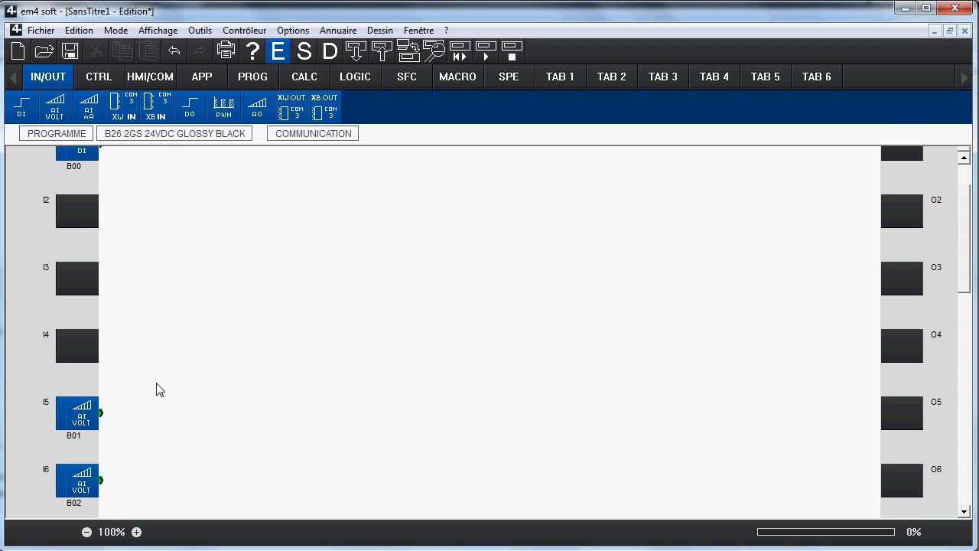
Step: Place XW IN Com3 network integer input B05 and set its address range to 1-8
scroll(156, 390, up, 2)
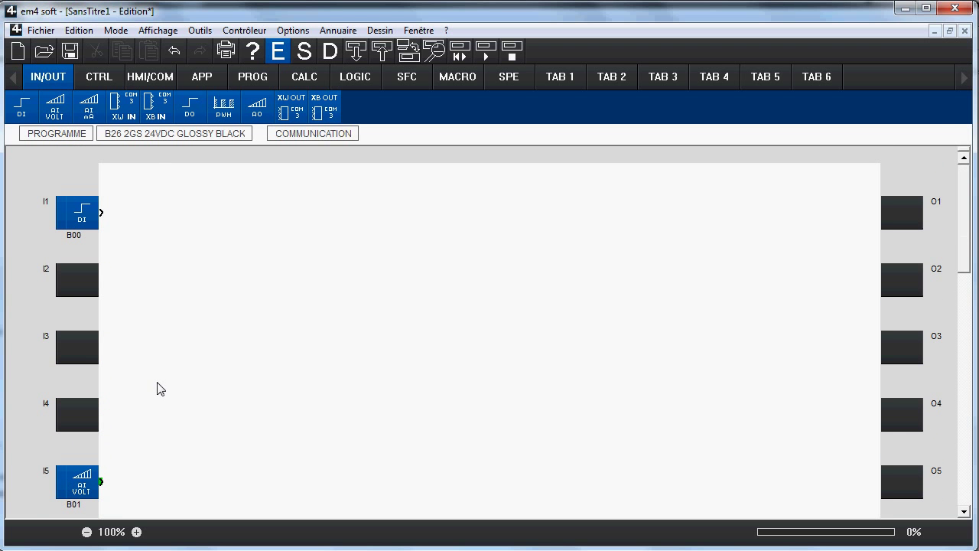
click(125, 104)
click(285, 305)
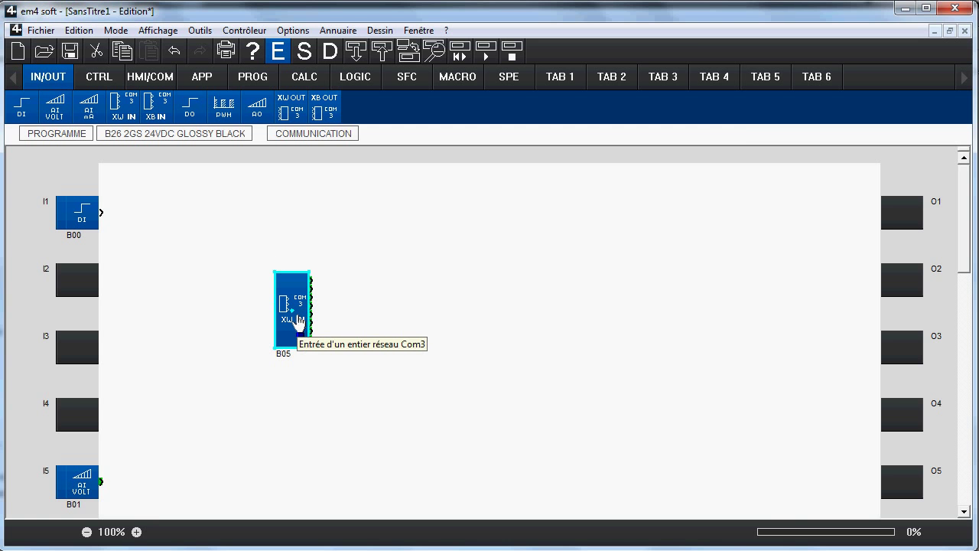
double_click(297, 322)
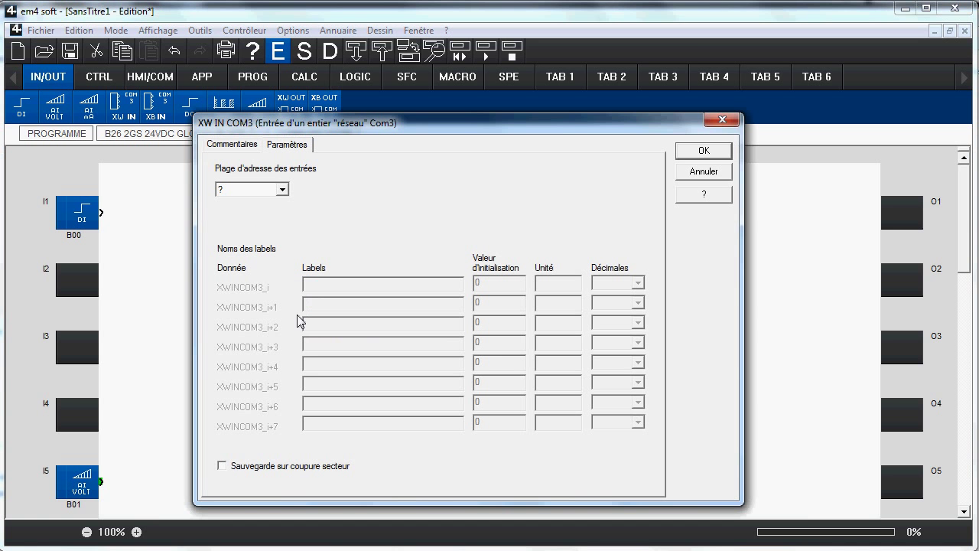
click(283, 188)
click(277, 212)
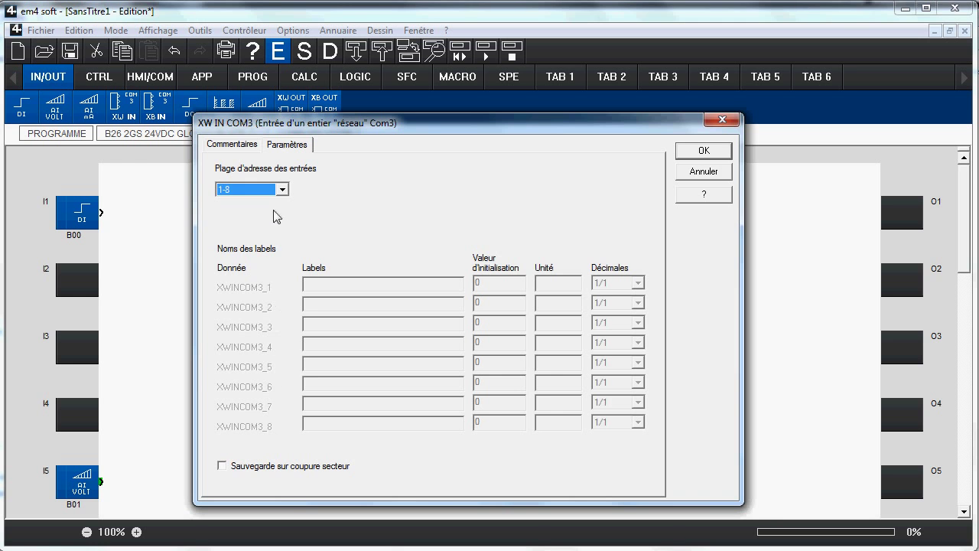
click(725, 150)
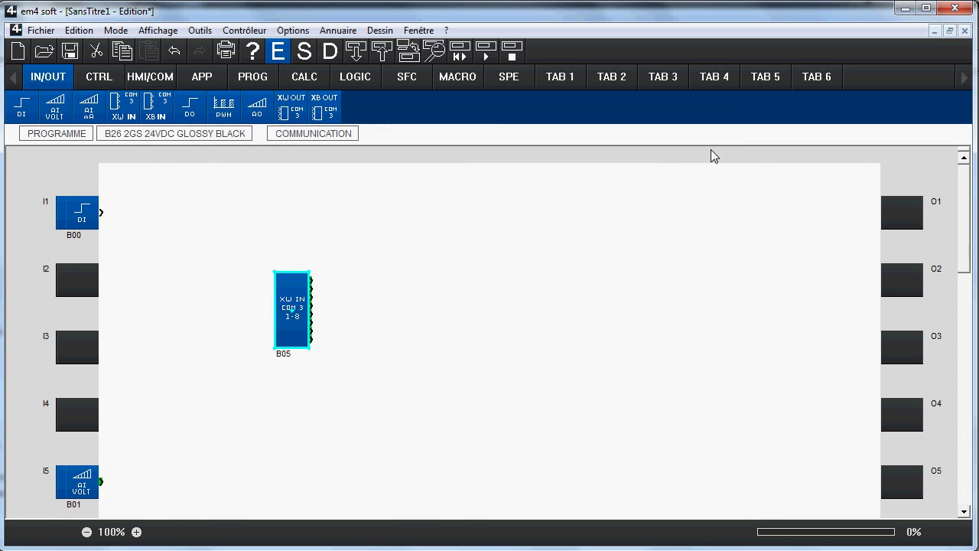
click(469, 299)
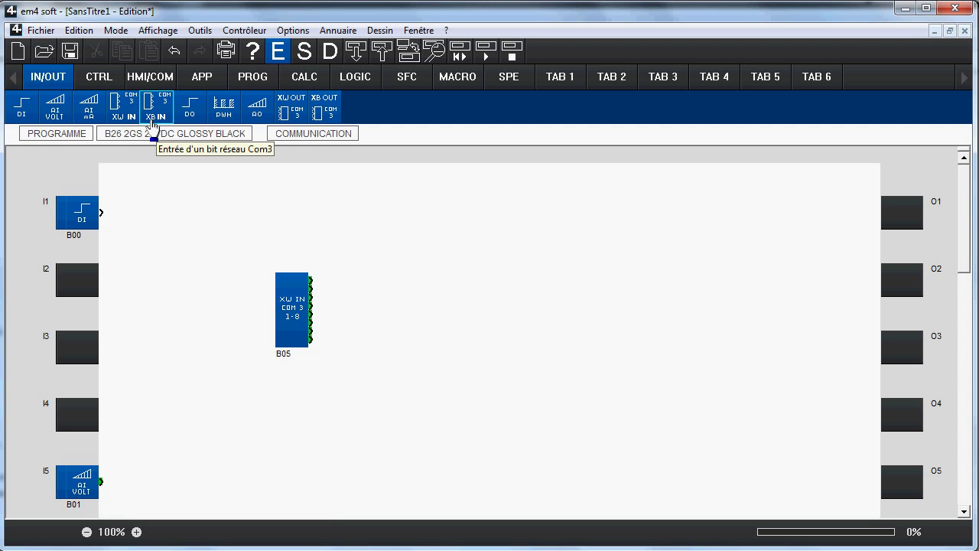
Step: Add XB IN Com3 network bit input B06 and a DO digital output B07 on O1
drag(153, 126, 402, 321)
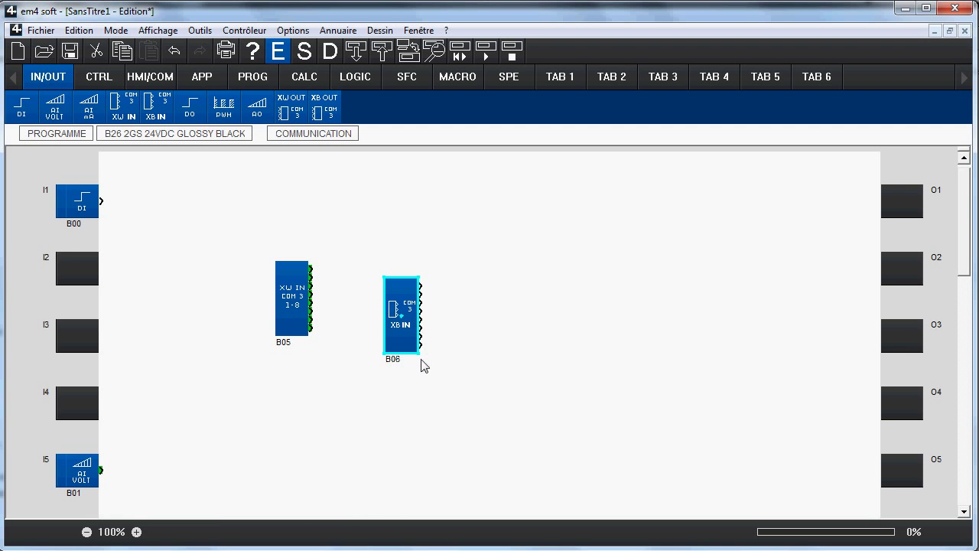
click(463, 356)
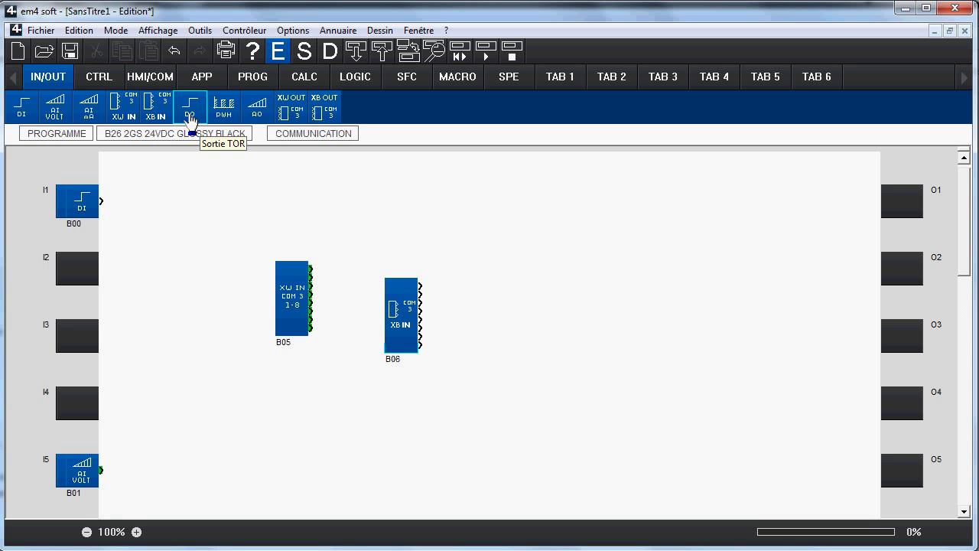
drag(189, 121, 897, 221)
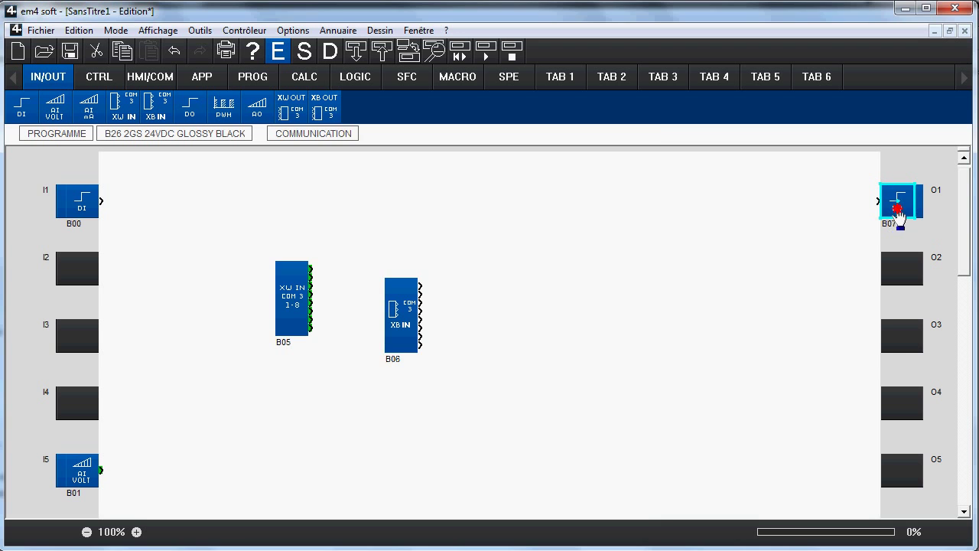
double_click(897, 208)
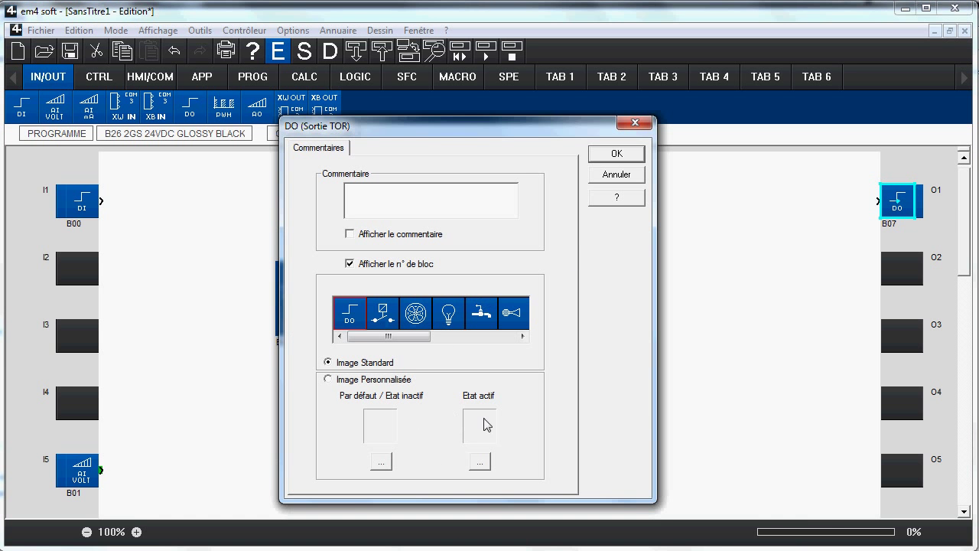
click(616, 175)
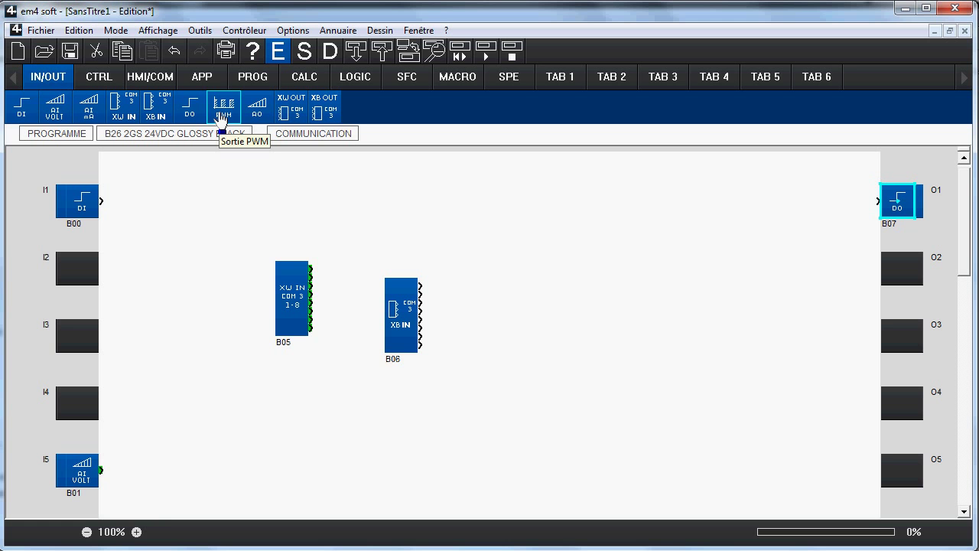
Step: Add a PWM output on O2 plus XW OUT B09 and XB OUT B10 network output blocks
drag(222, 113, 897, 268)
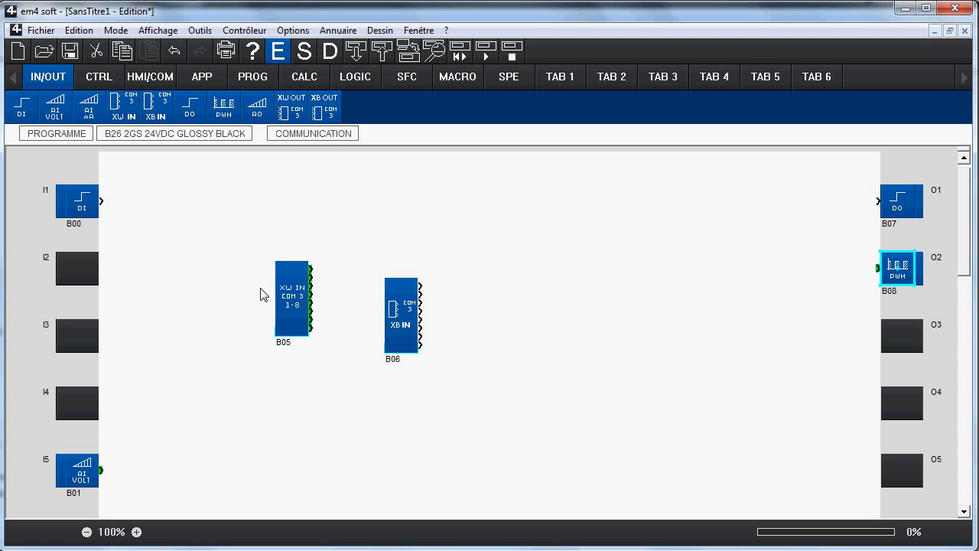
drag(290, 103, 528, 322)
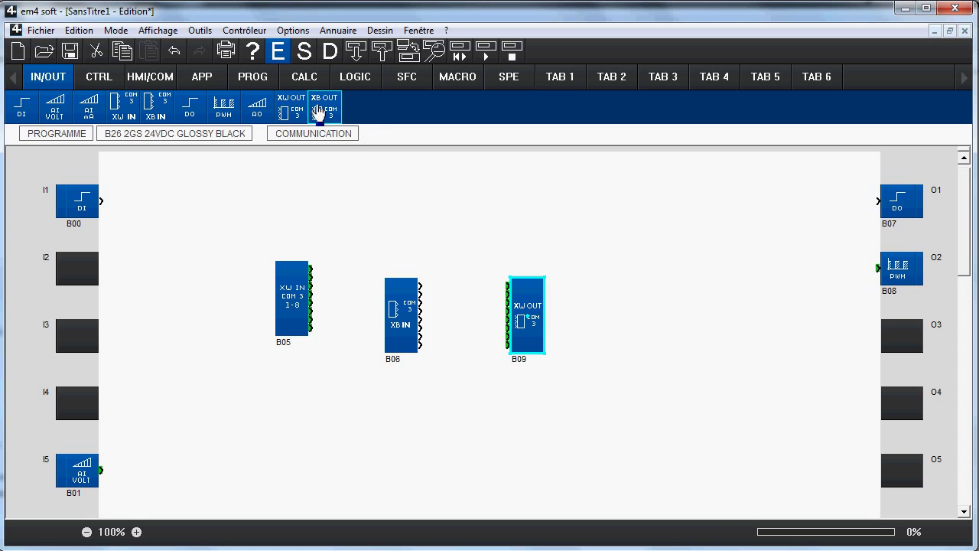
drag(324, 107, 635, 328)
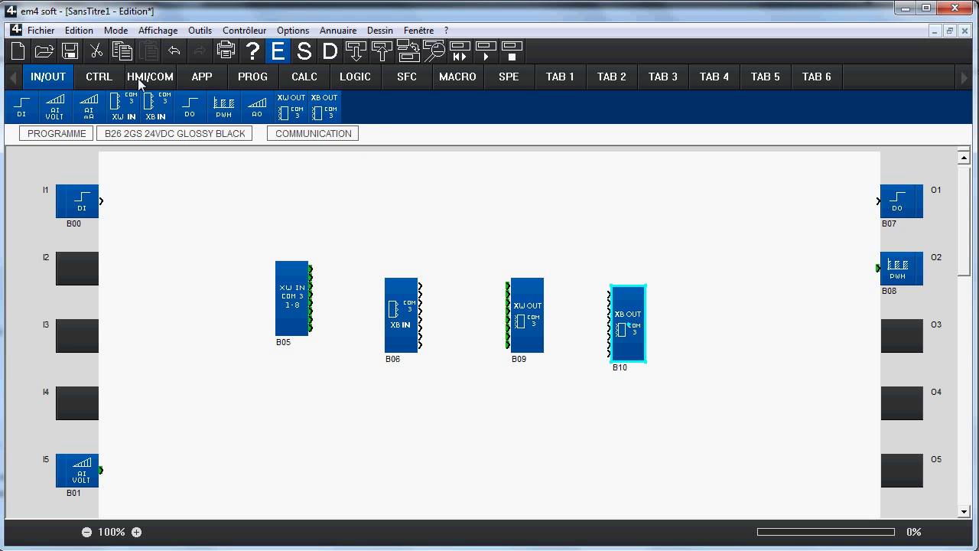
click(97, 80)
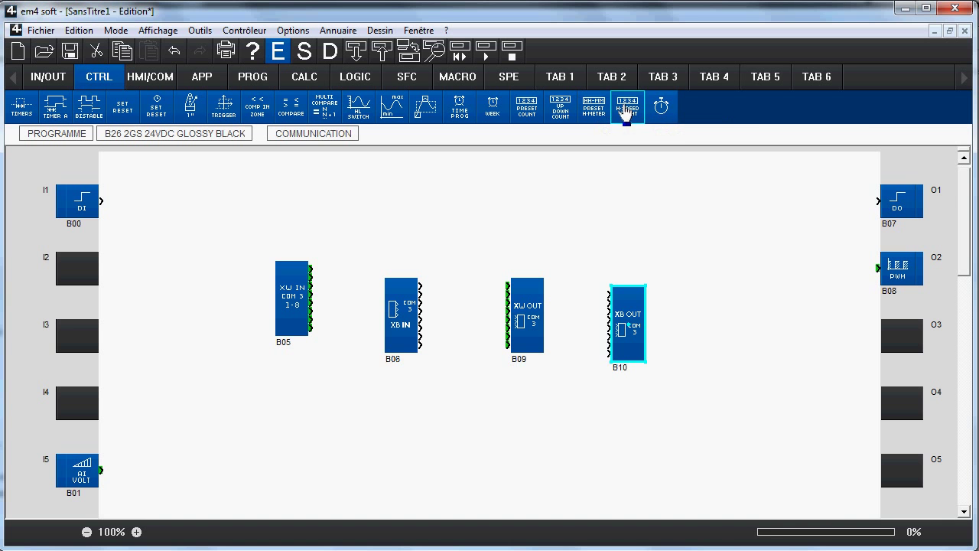
Step: Add high-speed counter B11 set to single-channel Down counting on Voie 2
drag(626, 110, 456, 444)
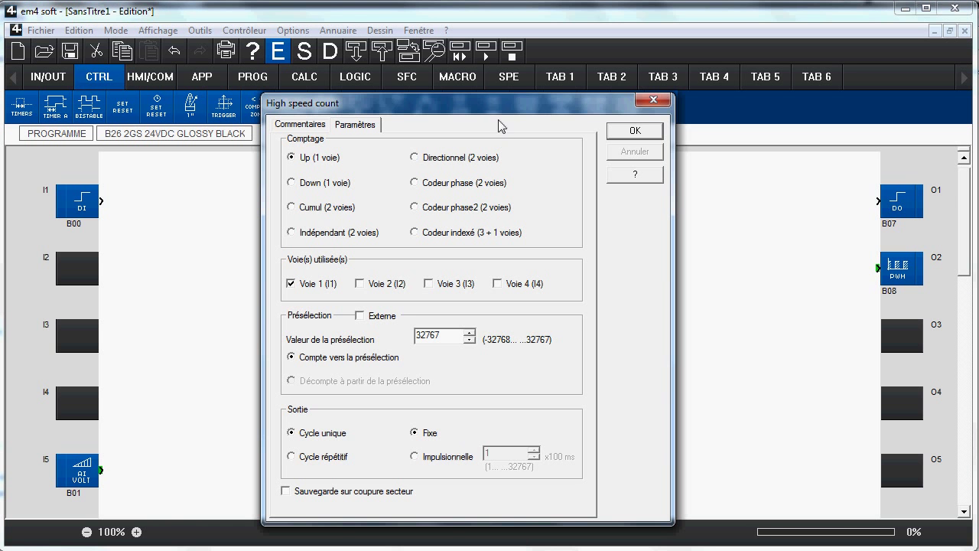
click(423, 237)
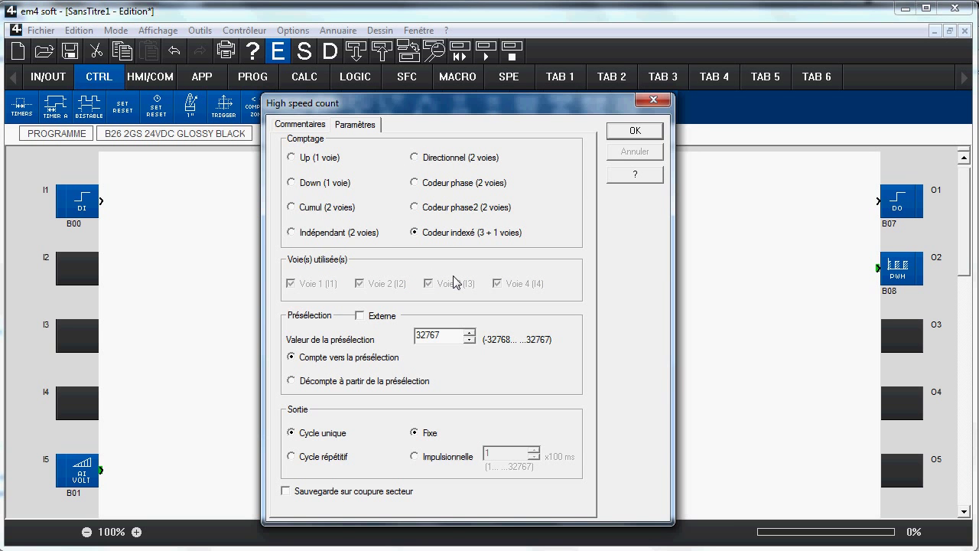
click(428, 207)
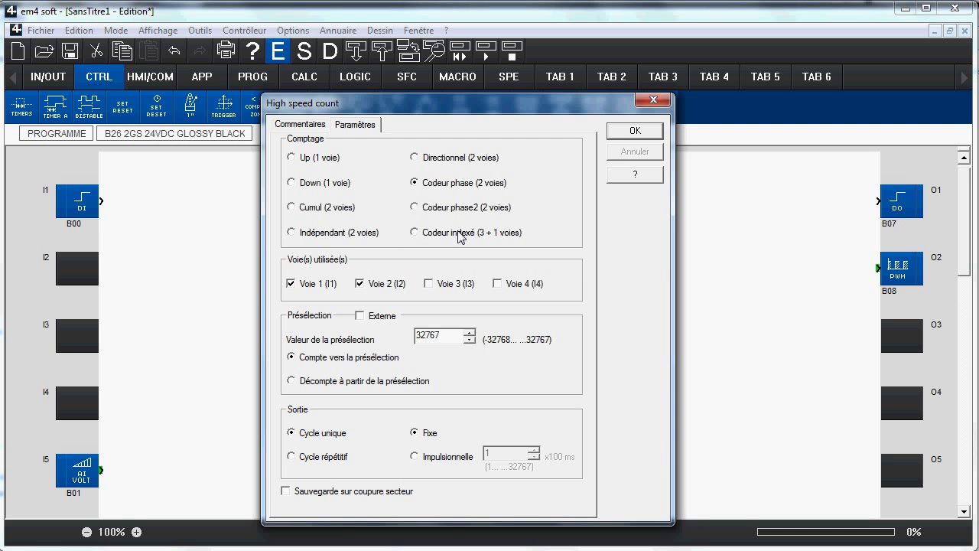
click(322, 186)
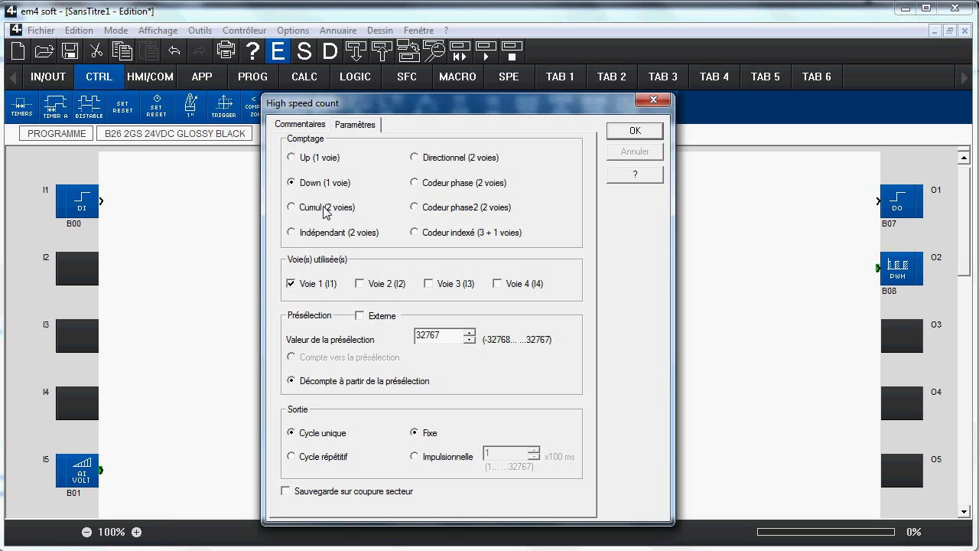
click(361, 286)
click(632, 131)
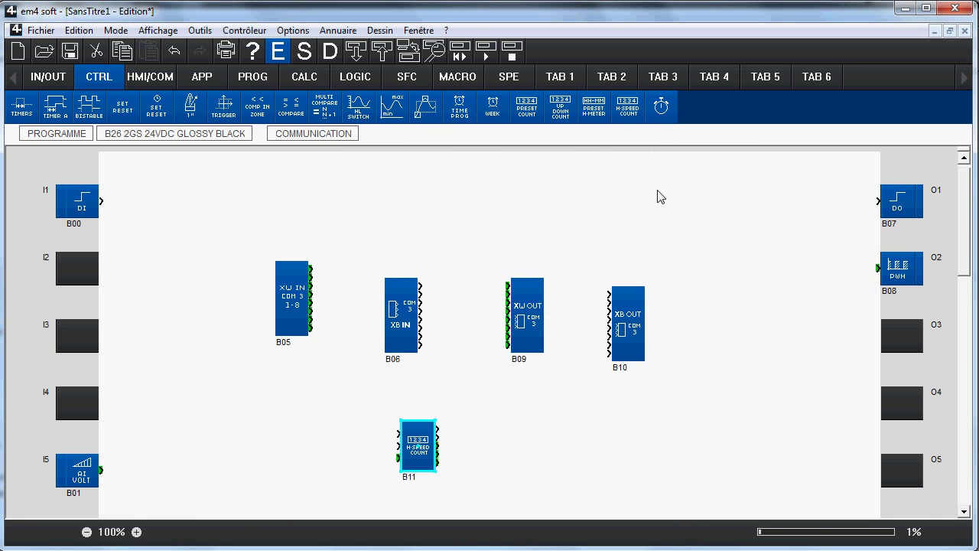
Step: Add stopwatch B12 in chronometer mode timing between I1 and I2, then select all blocks
drag(661, 106, 508, 463)
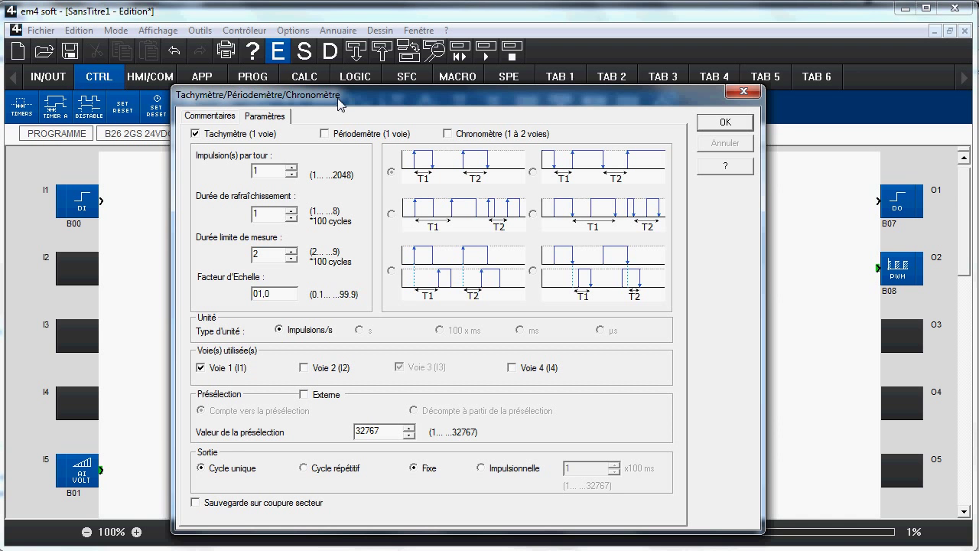
click(325, 133)
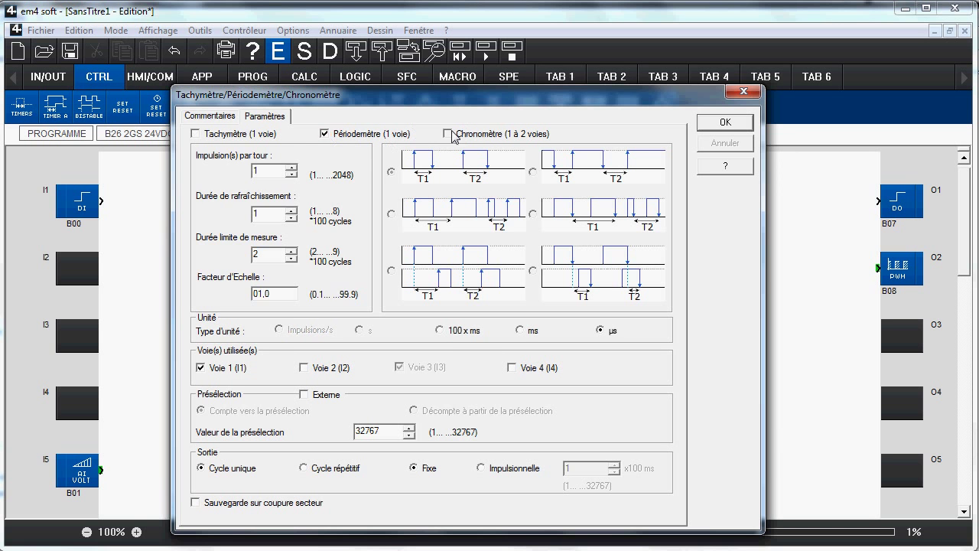
click(450, 134)
click(340, 133)
click(213, 133)
click(350, 134)
click(304, 368)
click(461, 139)
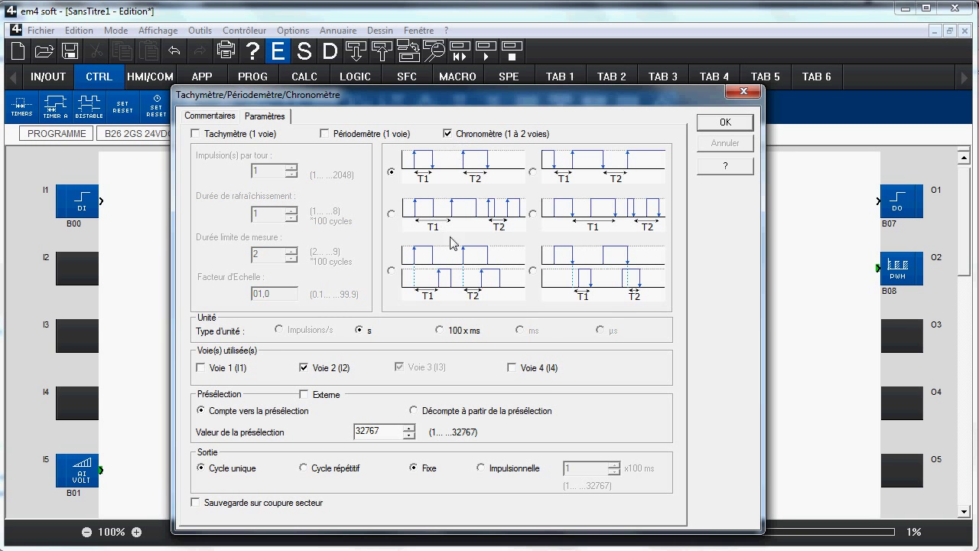
click(393, 271)
click(723, 124)
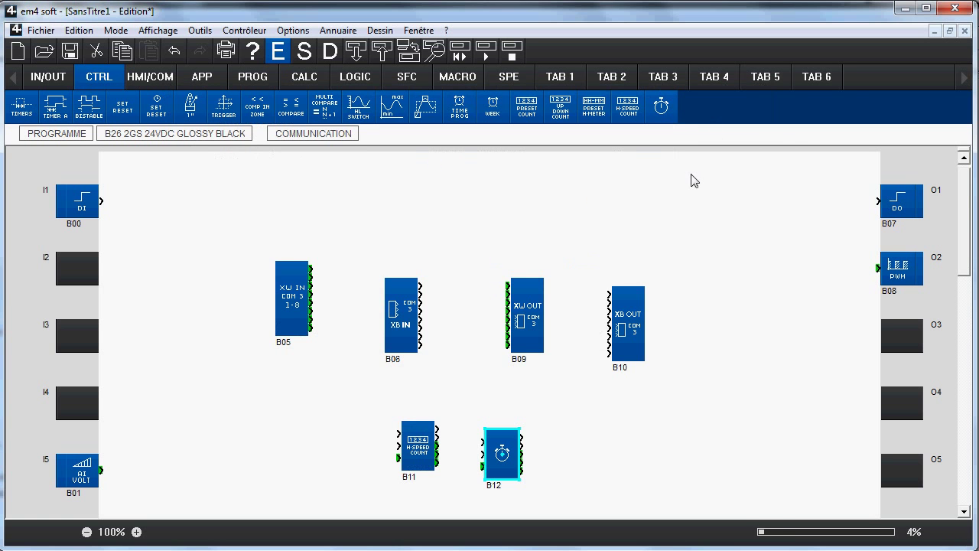
drag(229, 192, 705, 490)
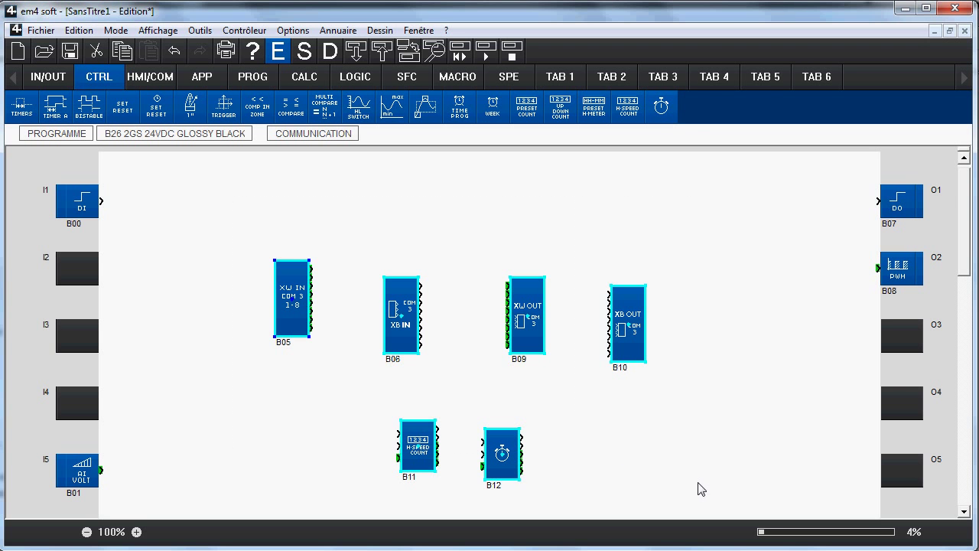
Step: Delete the selected blocks and add display block B12 showing 'hhr' at row B, column 6
key(Delete)
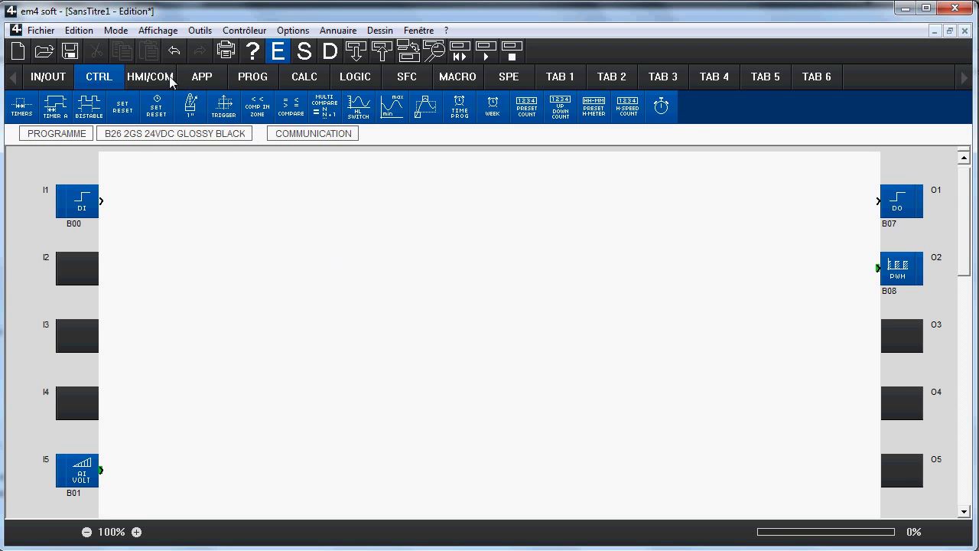
click(167, 78)
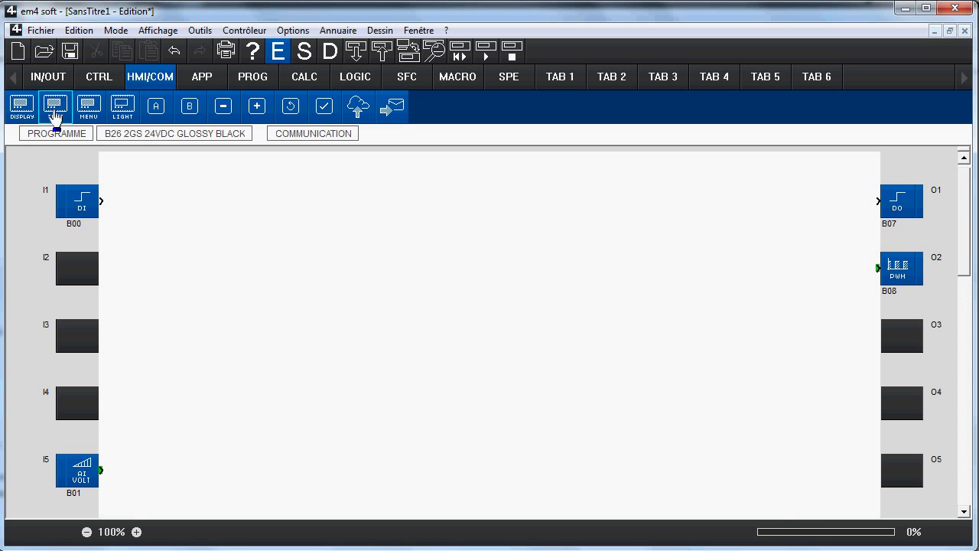
drag(23, 109, 344, 281)
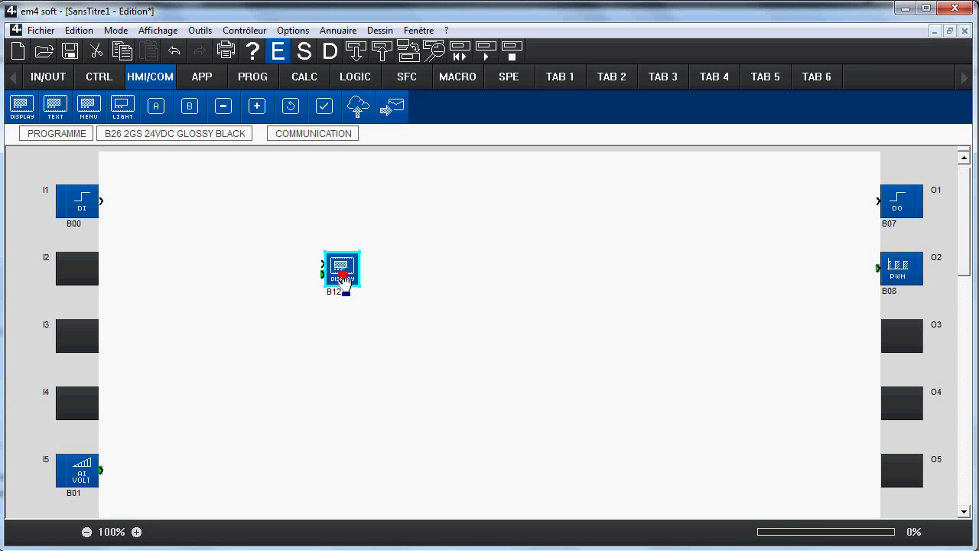
double_click(344, 272)
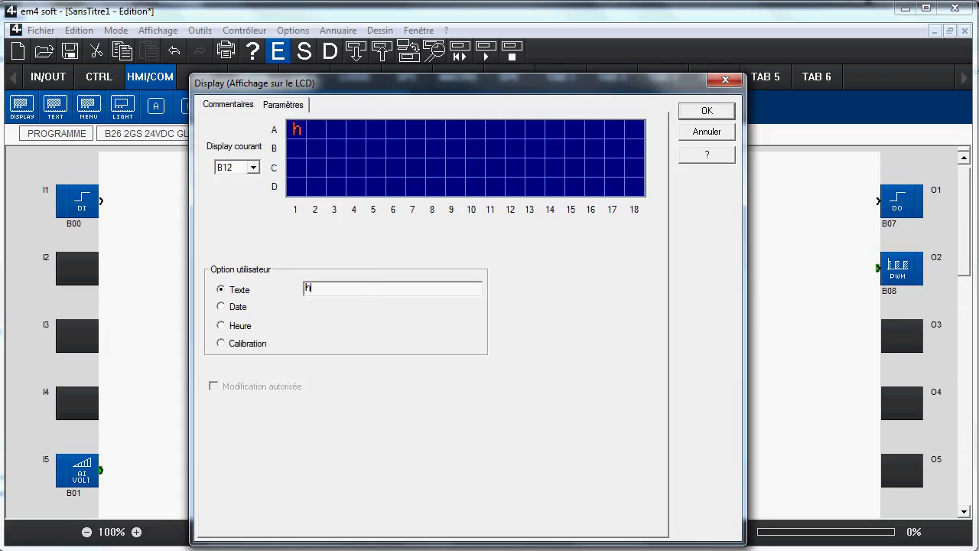
click(395, 155)
click(715, 111)
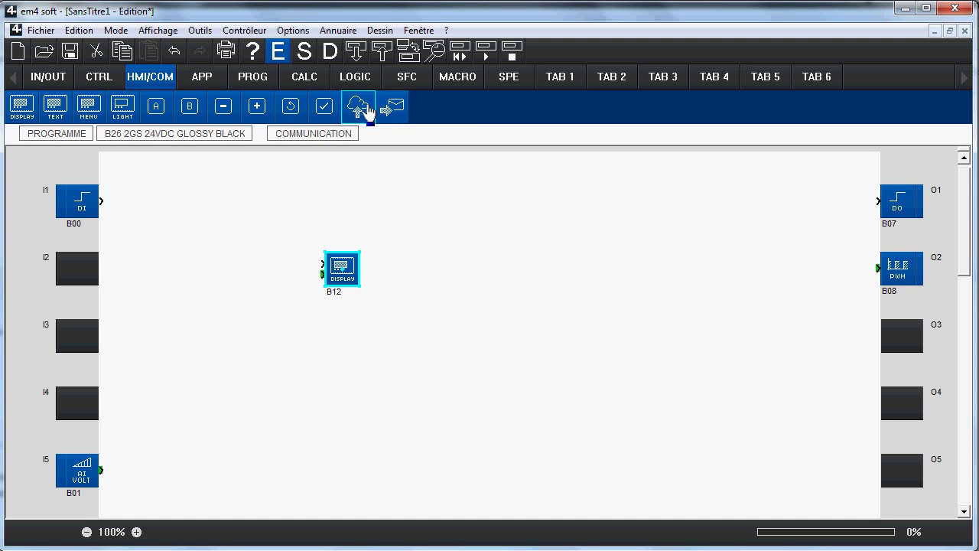
Step: Add Data Logging block B13 and event-message block B14, setting B14 to 1 event
drag(362, 113, 504, 323)
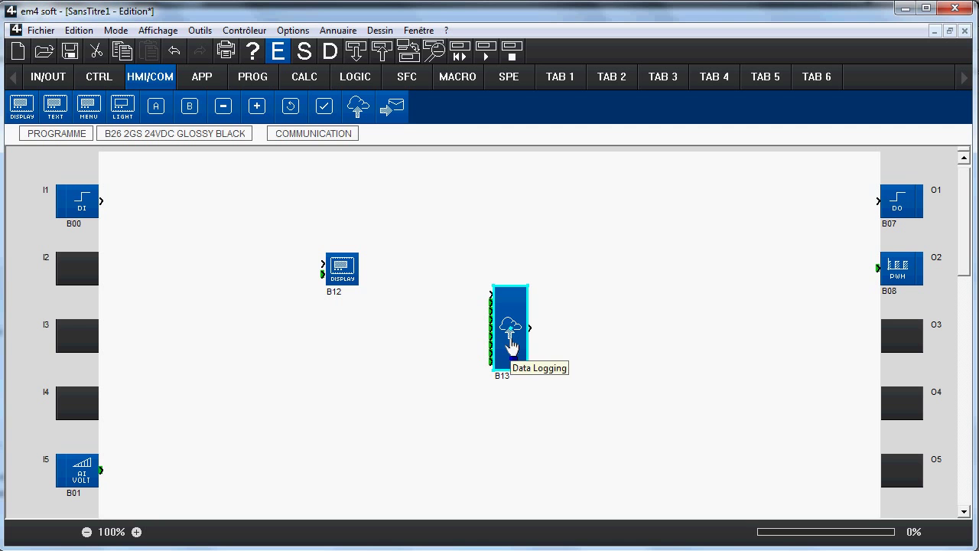
drag(392, 107, 443, 443)
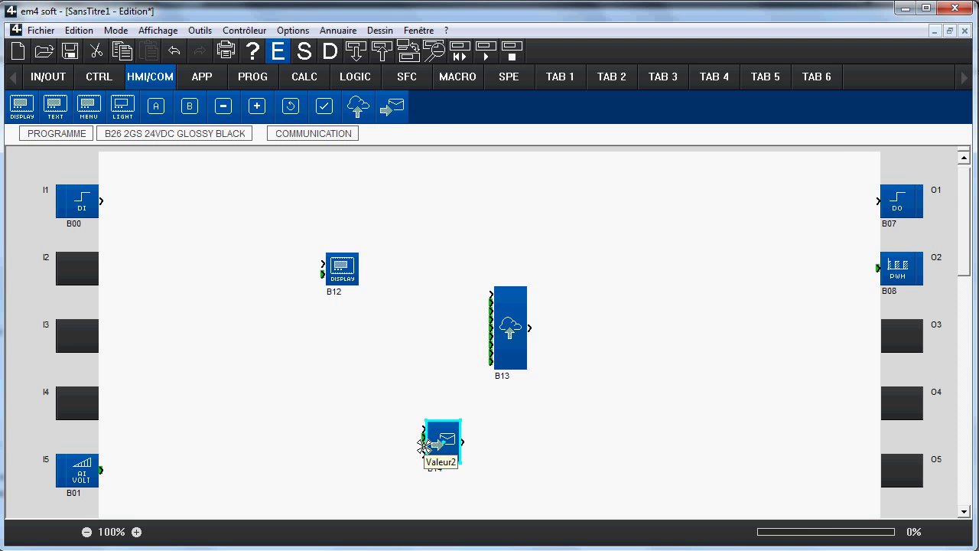
double_click(445, 457)
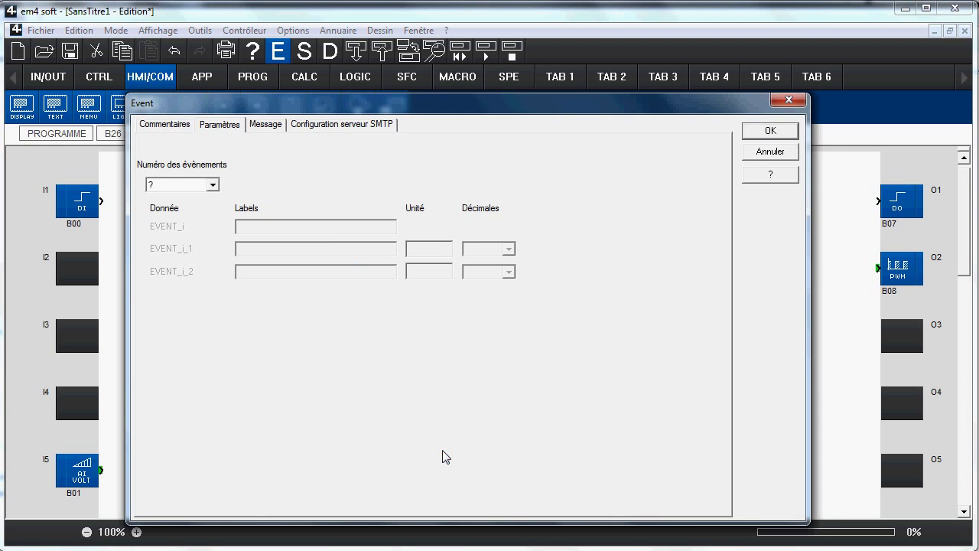
click(213, 185)
click(194, 215)
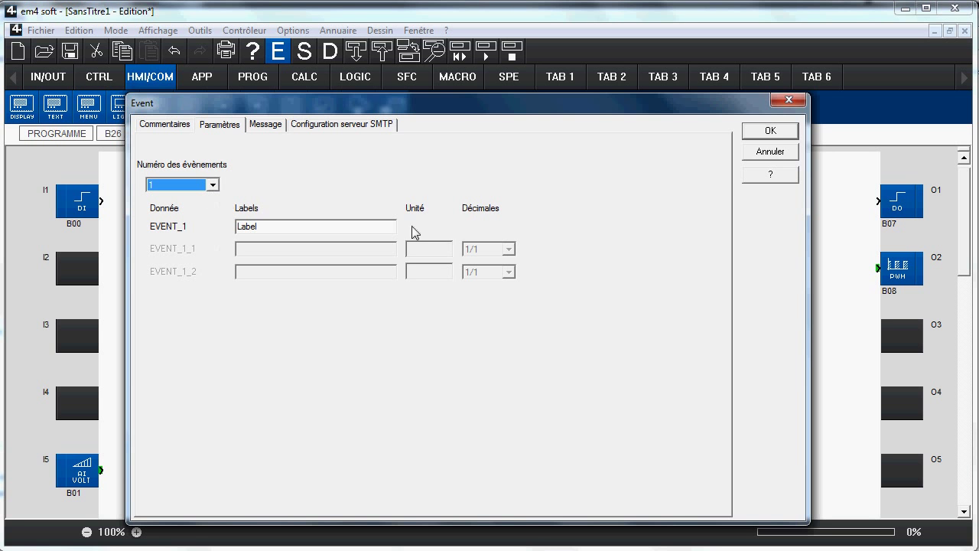
click(786, 137)
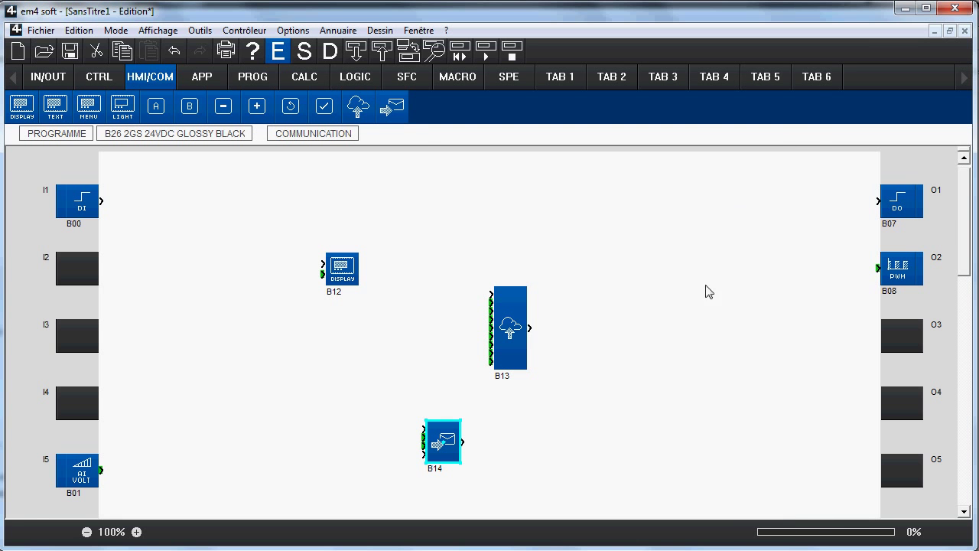
click(685, 322)
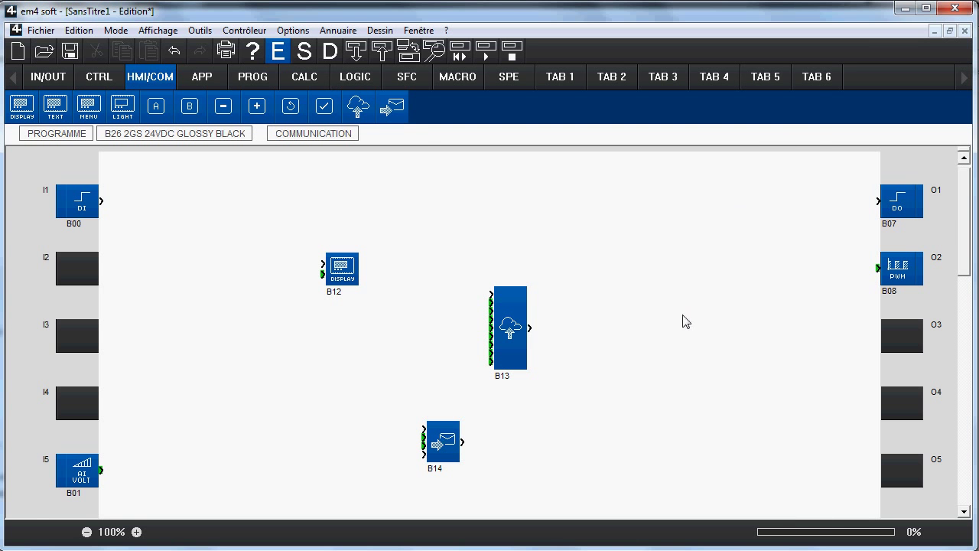
Step: Browse the APP and PROG block groups, ending on the CALC calculation blocks
click(213, 80)
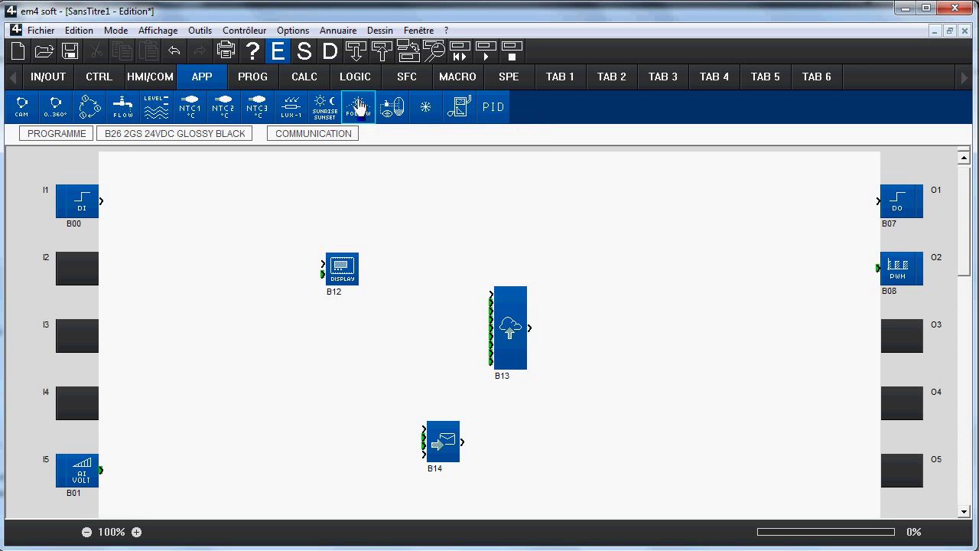
click(255, 79)
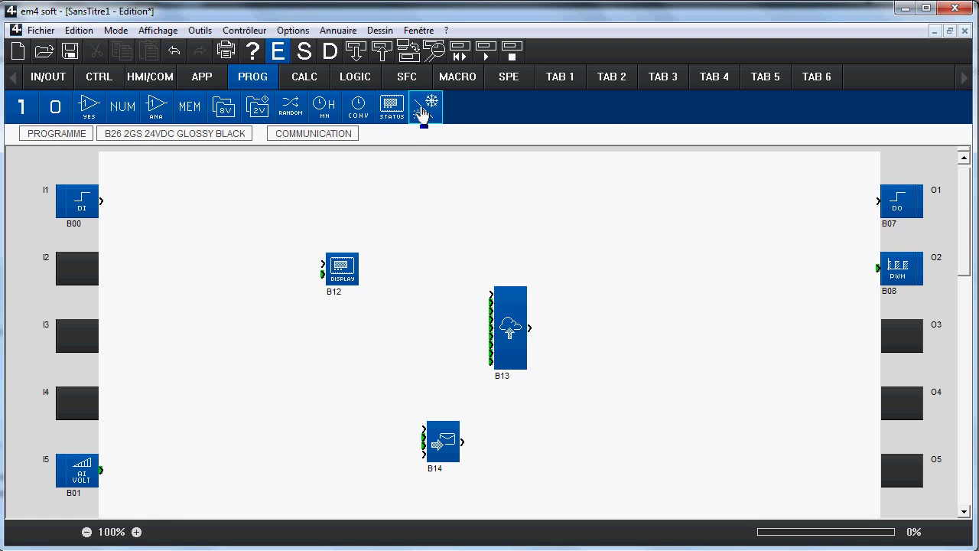
click(294, 78)
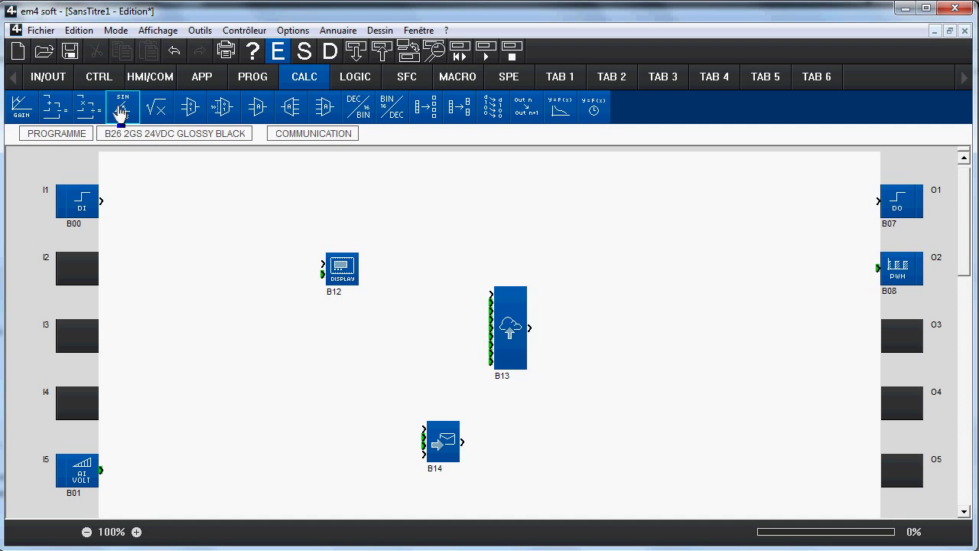
Step: Place a SIN/COS block (B15) on the sheet, then show the LOGIC gate blocks
drag(123, 107, 281, 372)
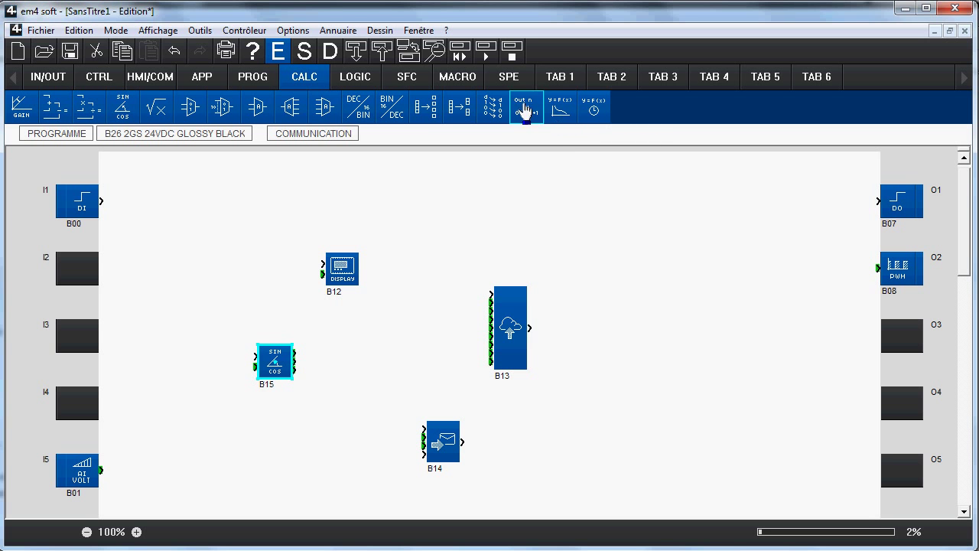
click(353, 79)
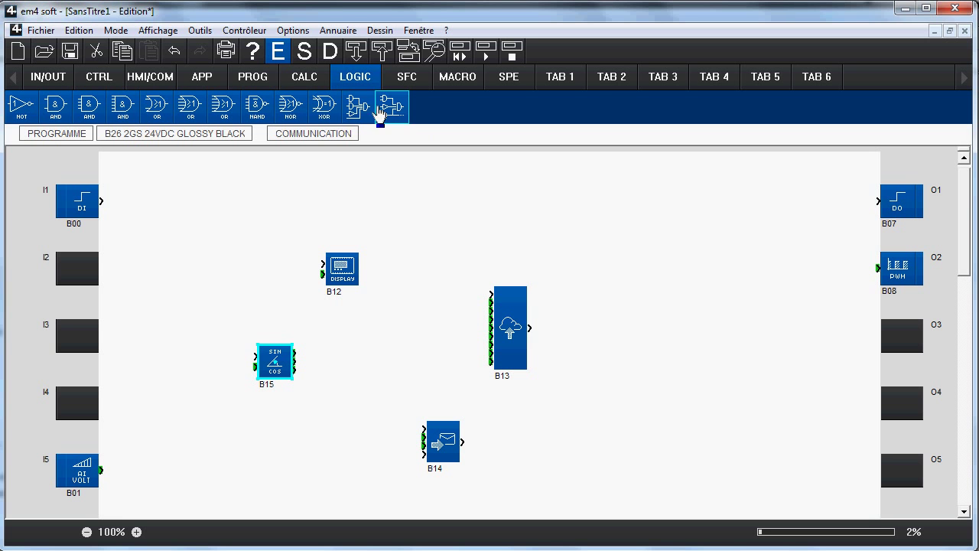
Step: Browse the SFC and MACRO palettes, ending on the empty SPE special function palette
click(403, 81)
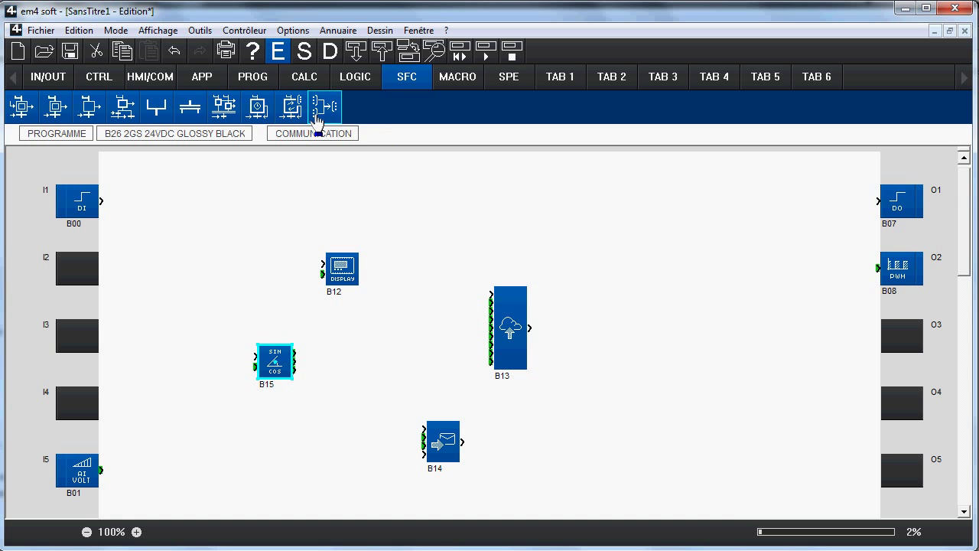
click(452, 78)
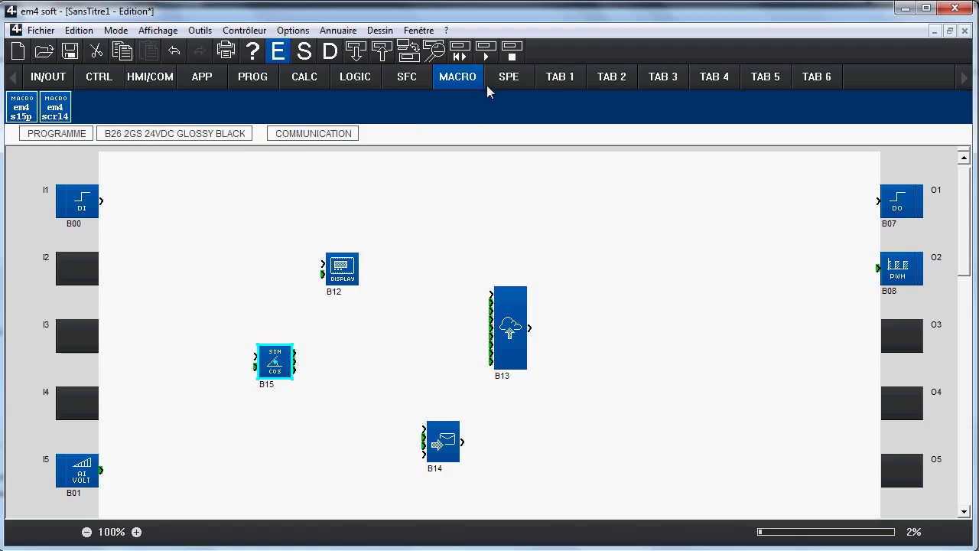
click(509, 83)
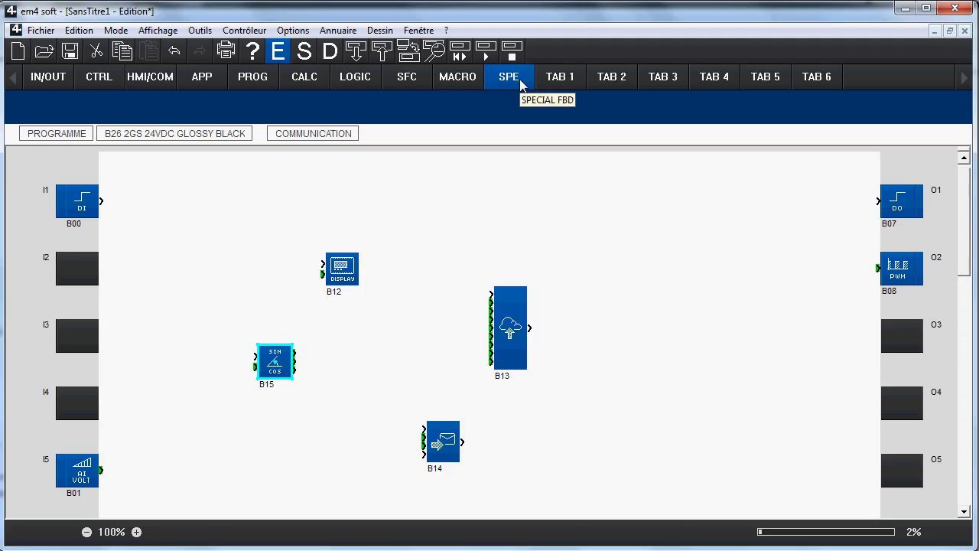
Step: Add the DISPLAY block B12 to custom palette TAB 1
click(560, 77)
click(607, 75)
click(563, 84)
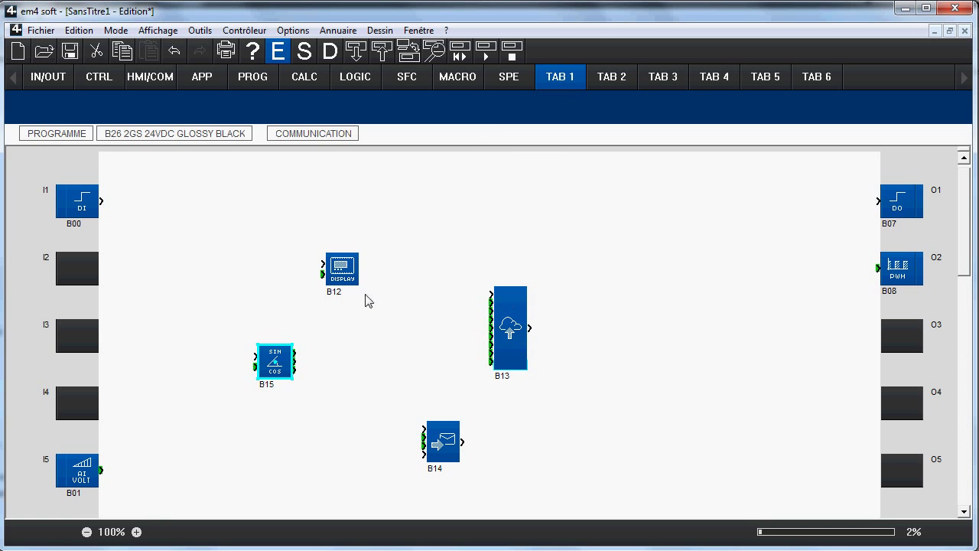
click(340, 267)
click(509, 76)
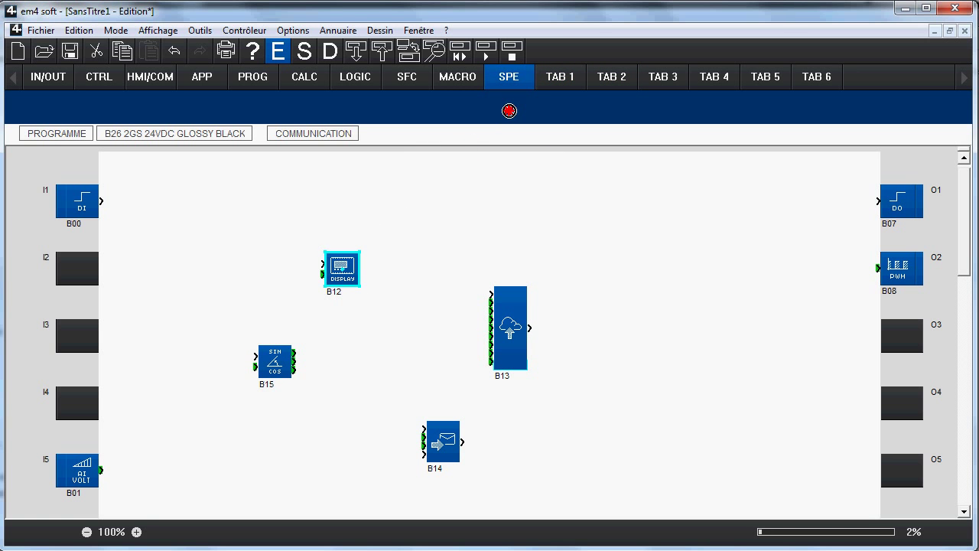
drag(559, 79, 562, 117)
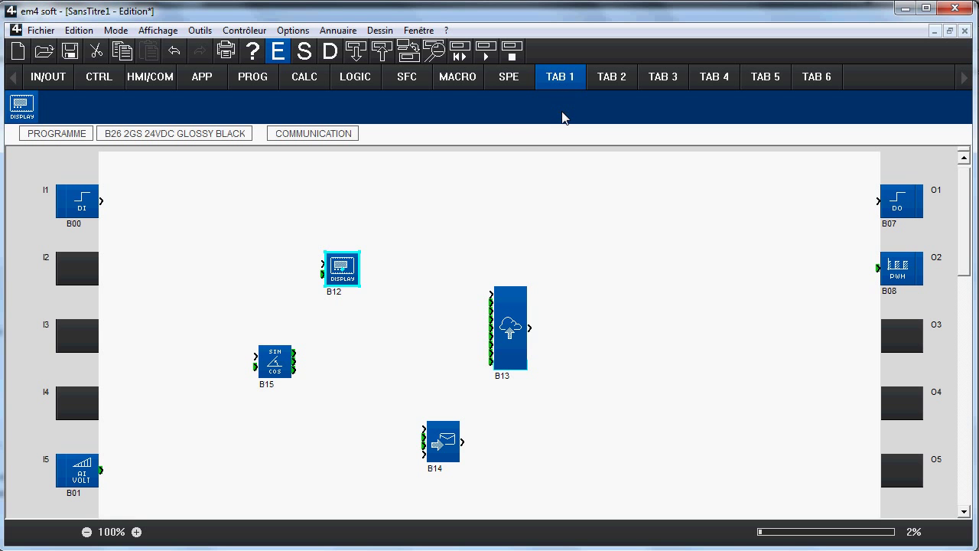
Step: Add the SIN/COS block B15 to custom palette TAB 2, then show the CTRL blocks
click(274, 360)
click(605, 83)
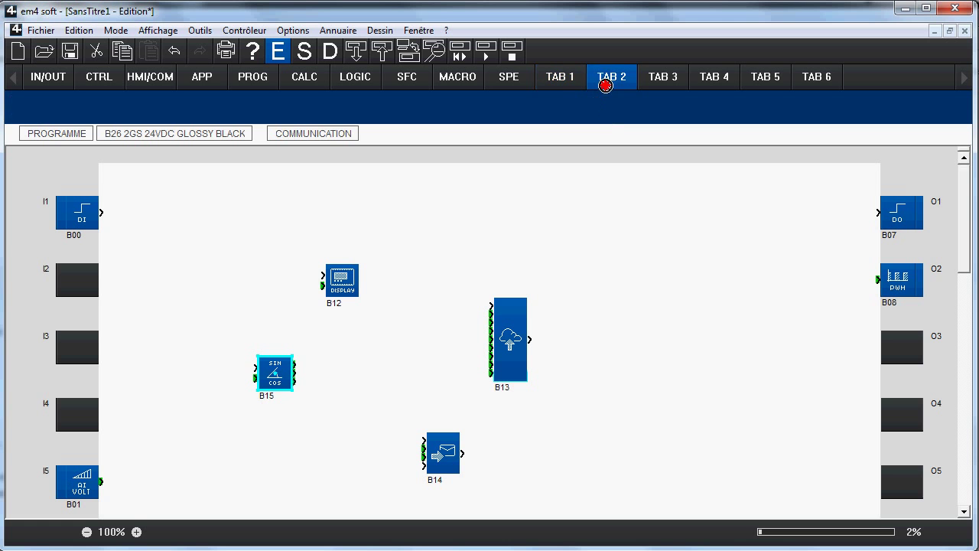
drag(605, 84, 609, 113)
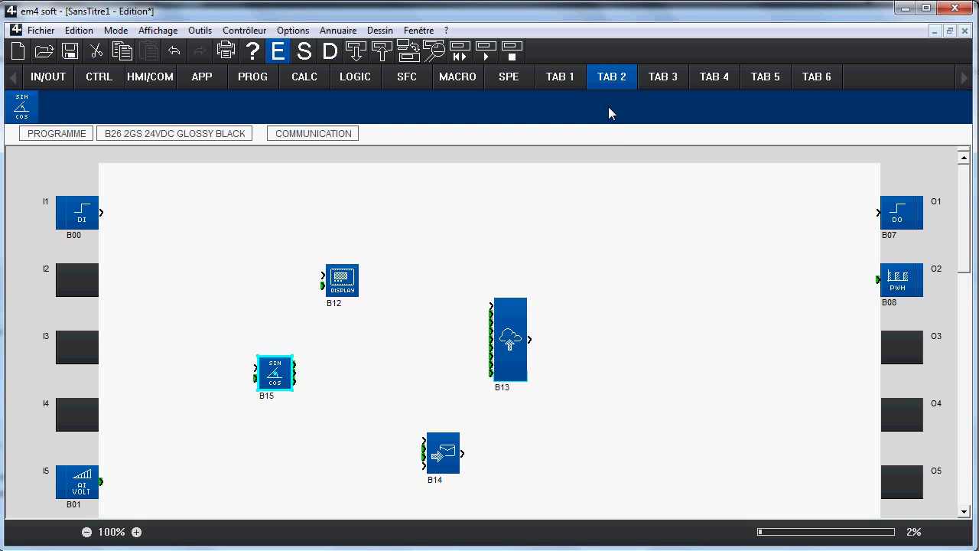
click(563, 223)
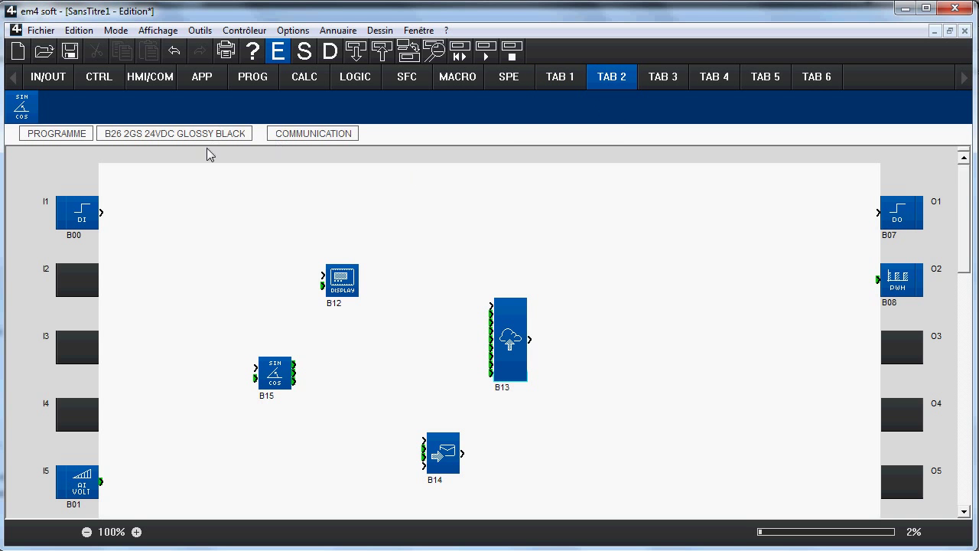
click(111, 80)
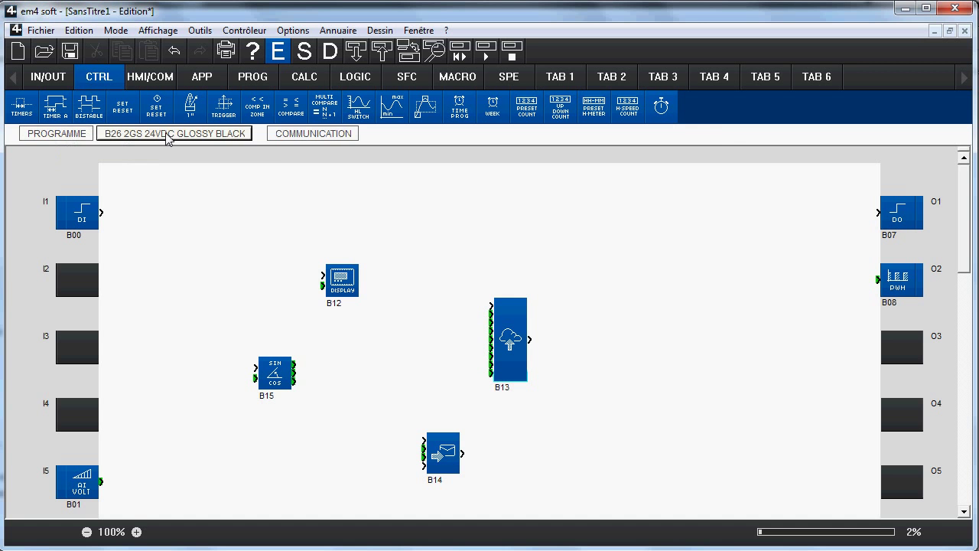
click(64, 135)
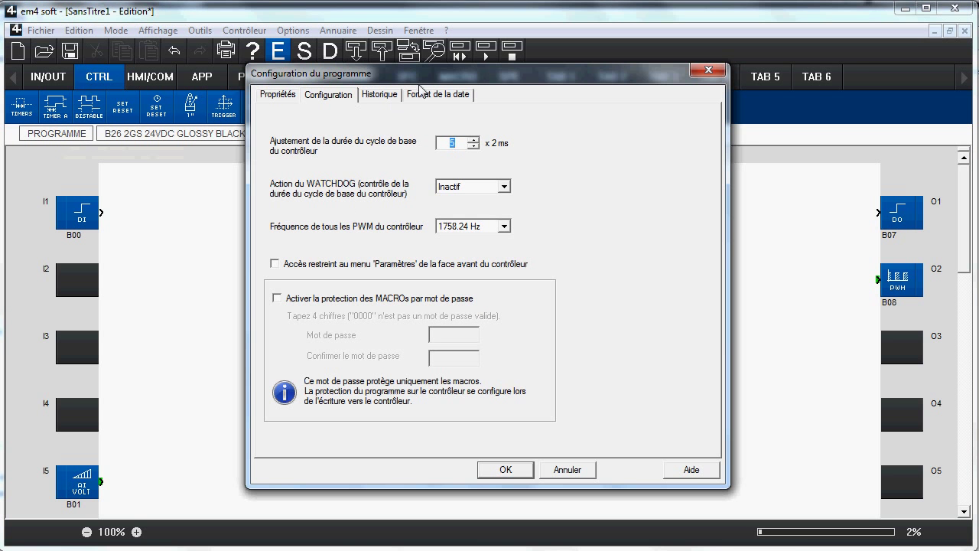
click(377, 101)
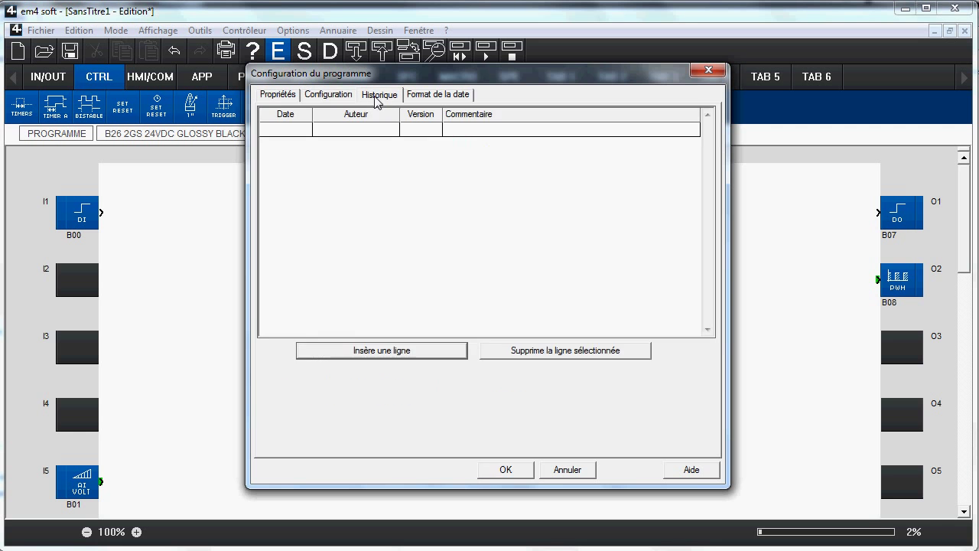
click(431, 98)
click(286, 95)
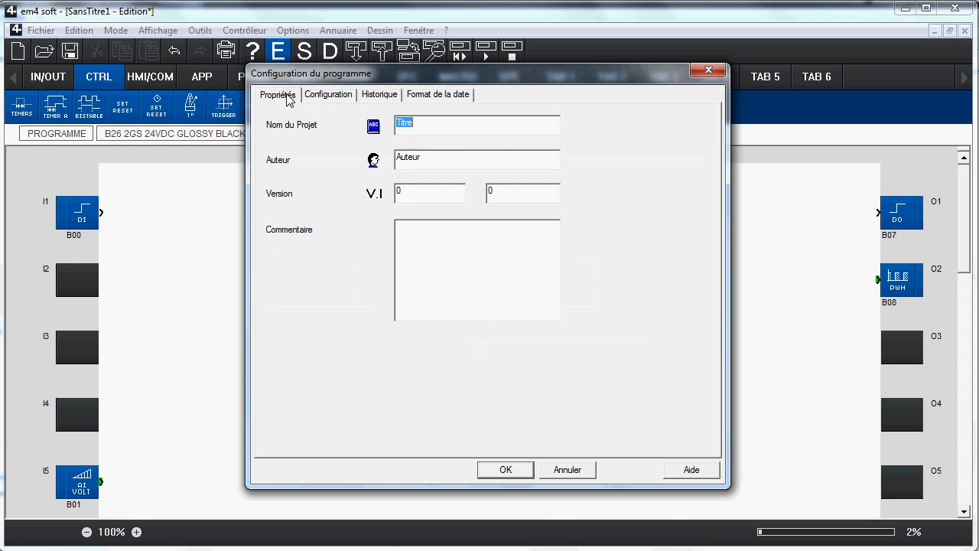
click(514, 478)
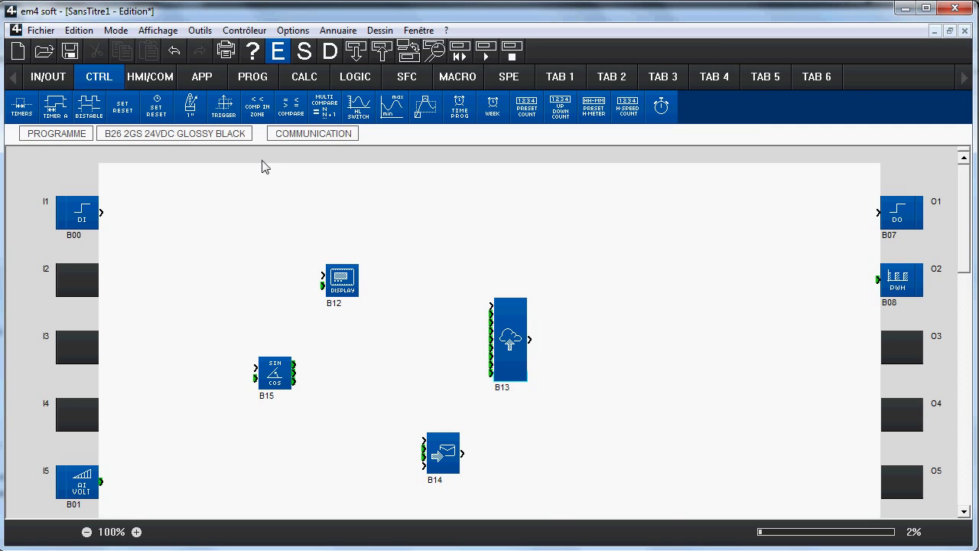
click(217, 135)
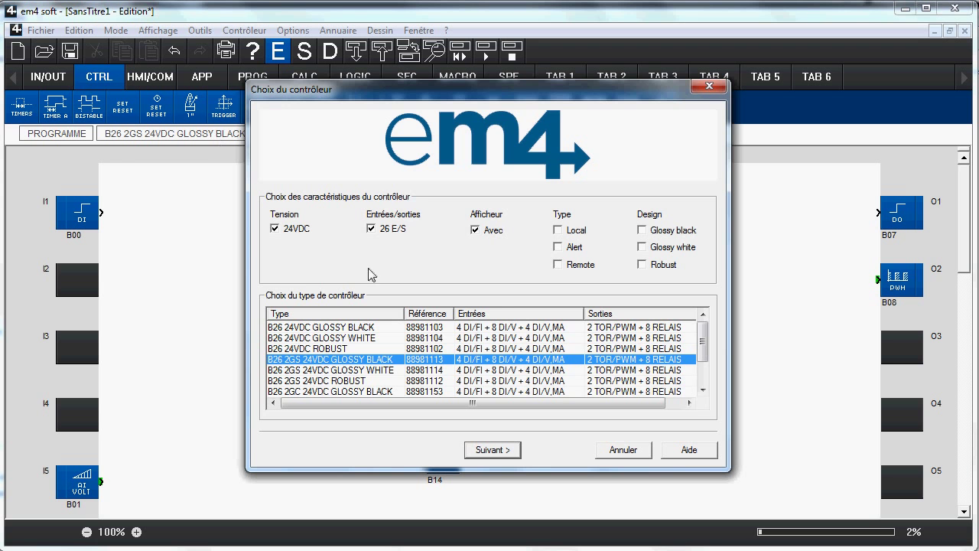
click(490, 450)
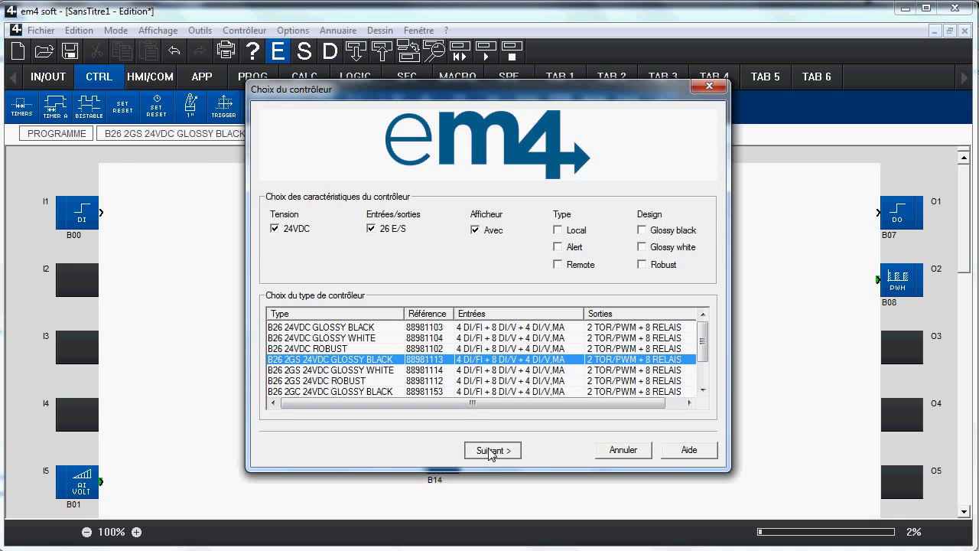
click(394, 265)
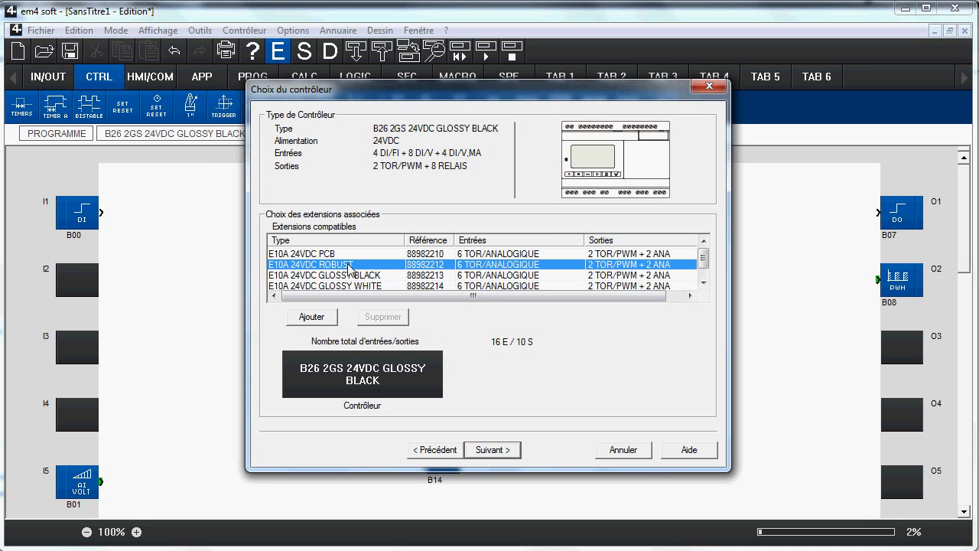
click(491, 452)
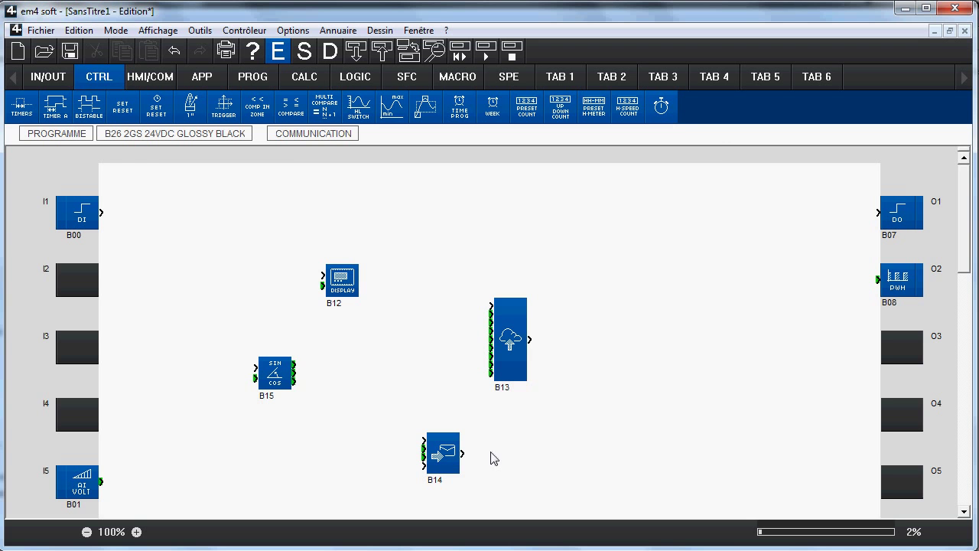
Step: Enable MODBUS with slave 1, 1200 baud, 1 stop bit, even parity and ASCII mode
click(296, 137)
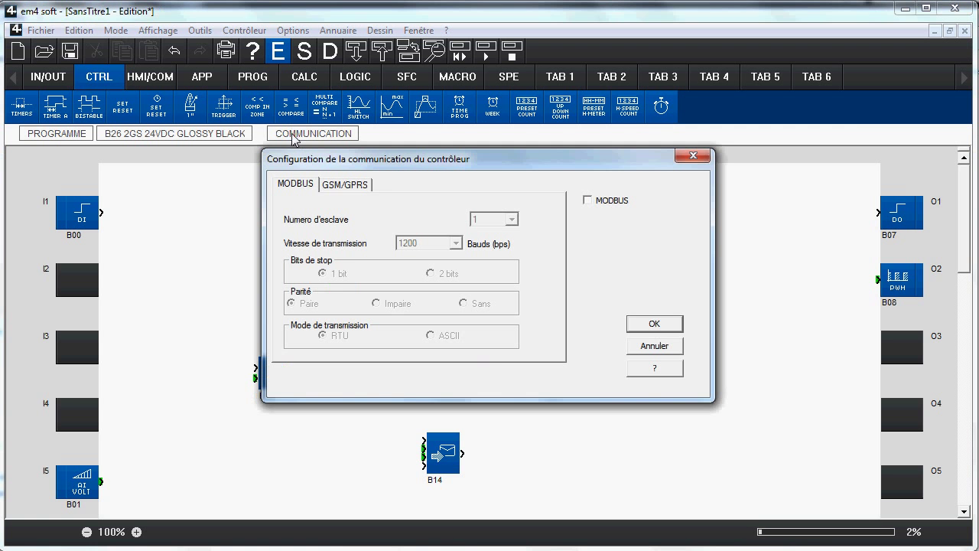
click(329, 185)
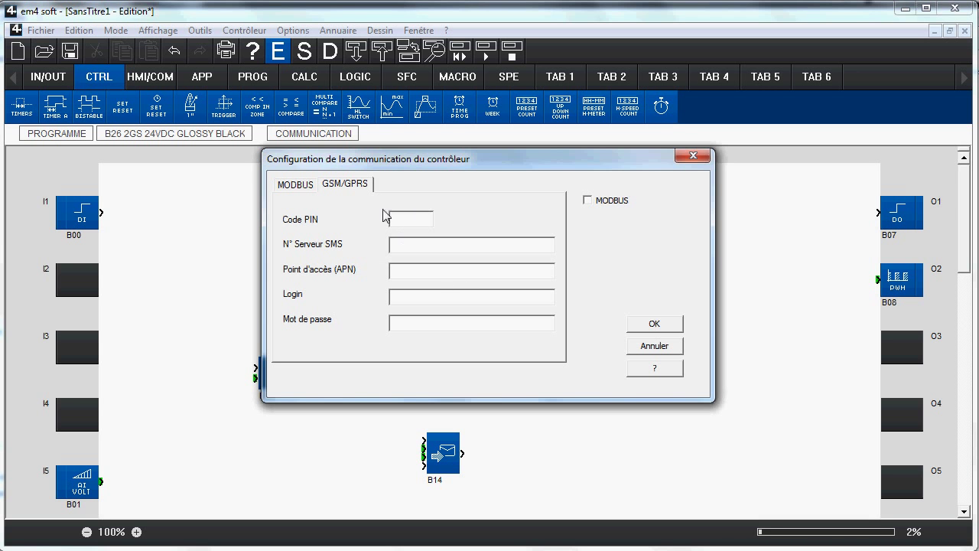
click(302, 188)
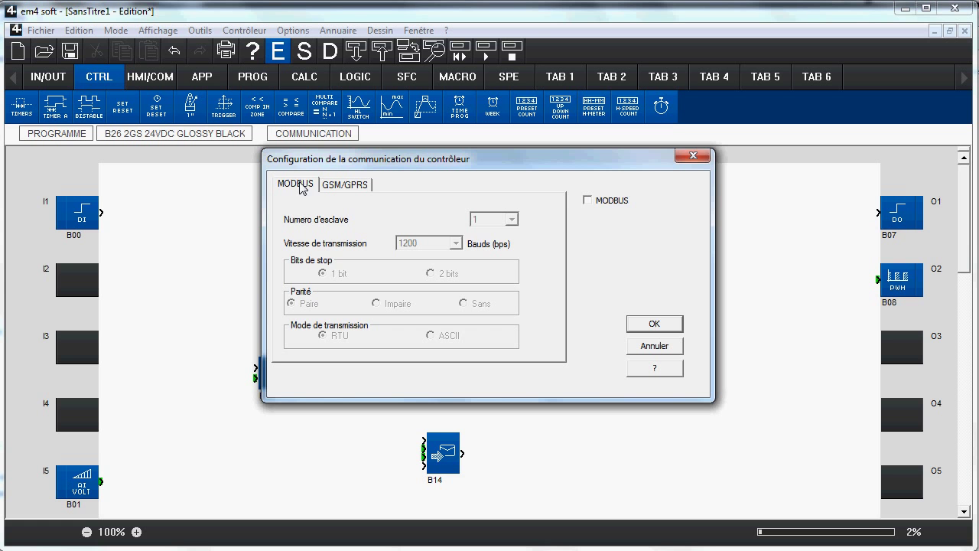
click(598, 202)
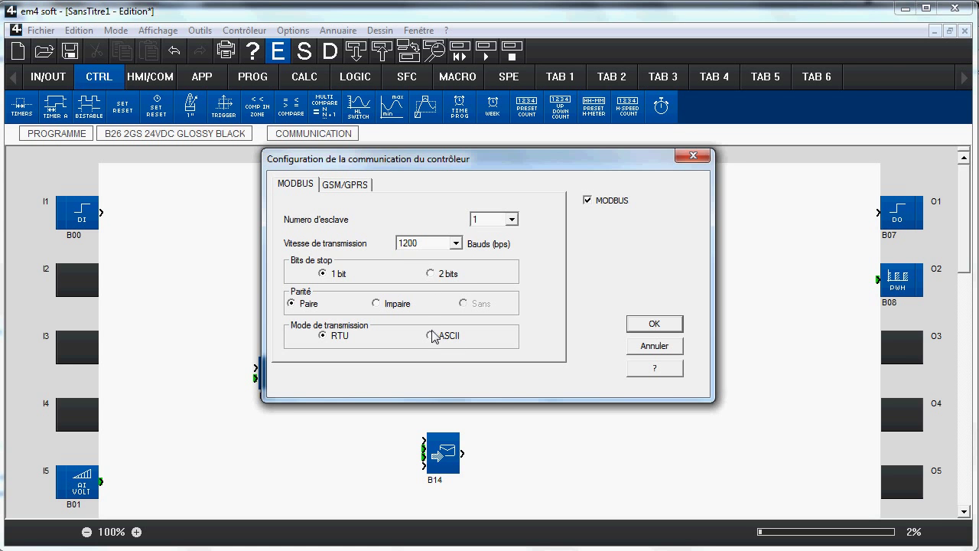
click(654, 324)
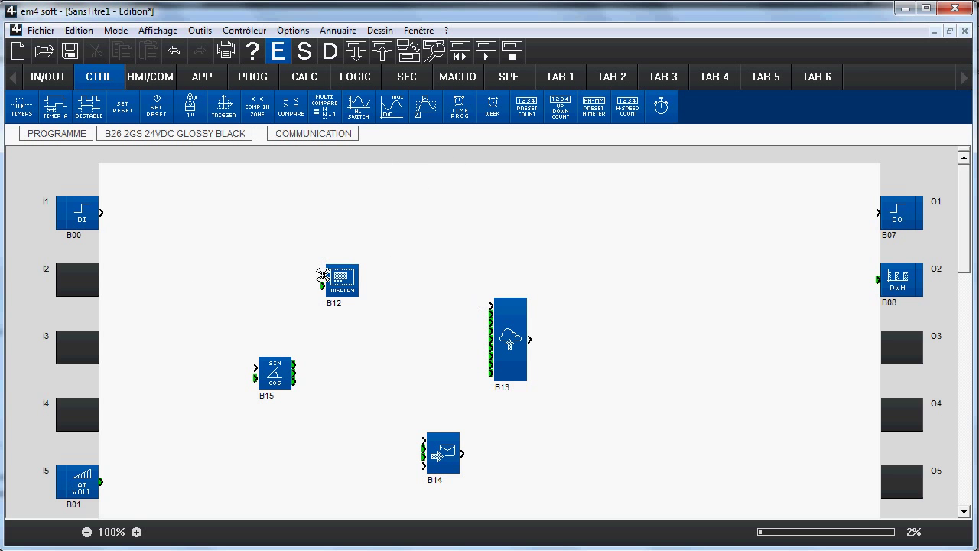
scroll(505, 371, down, 1)
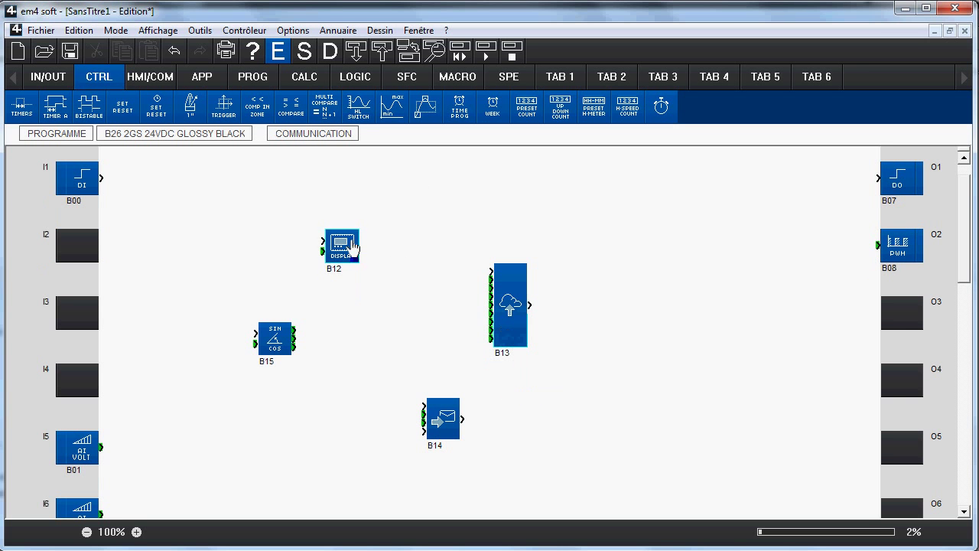
drag(280, 340, 227, 246)
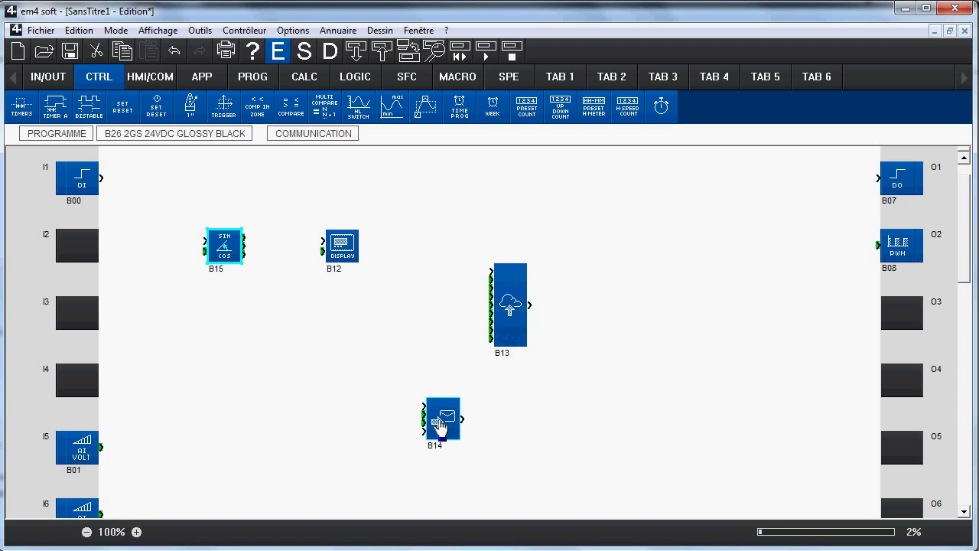
drag(440, 417, 237, 321)
drag(342, 247, 367, 314)
drag(250, 319, 349, 309)
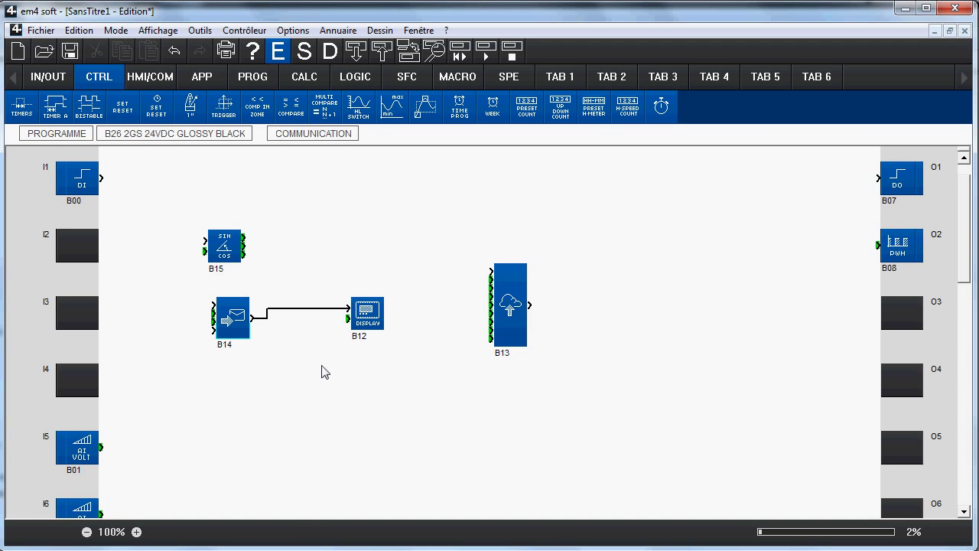
double_click(298, 316)
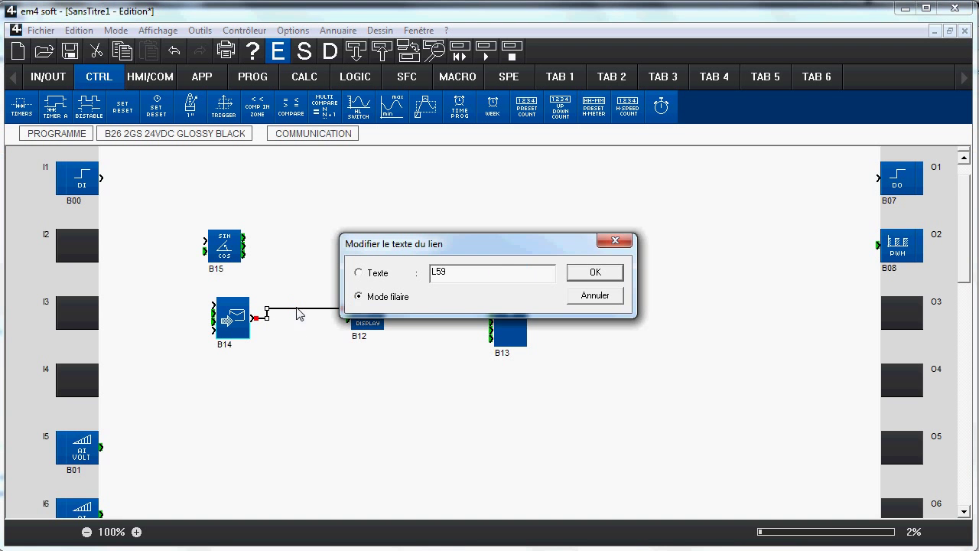
click(371, 274)
text(toto)
click(595, 274)
click(425, 375)
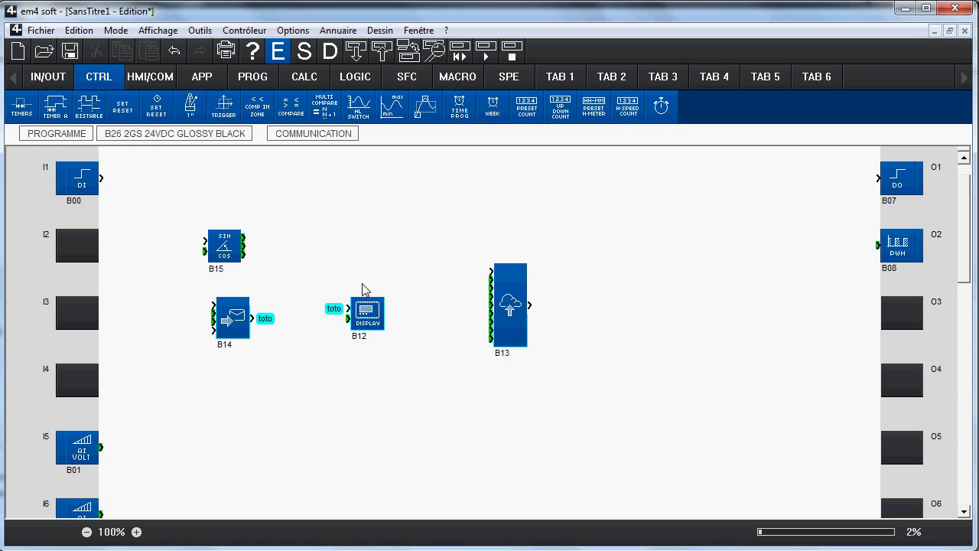
double_click(265, 320)
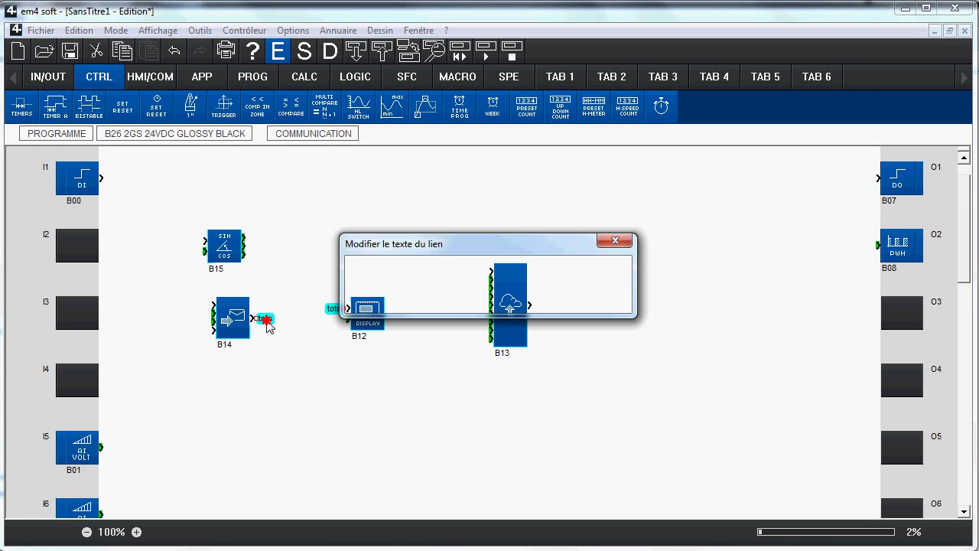
click(374, 304)
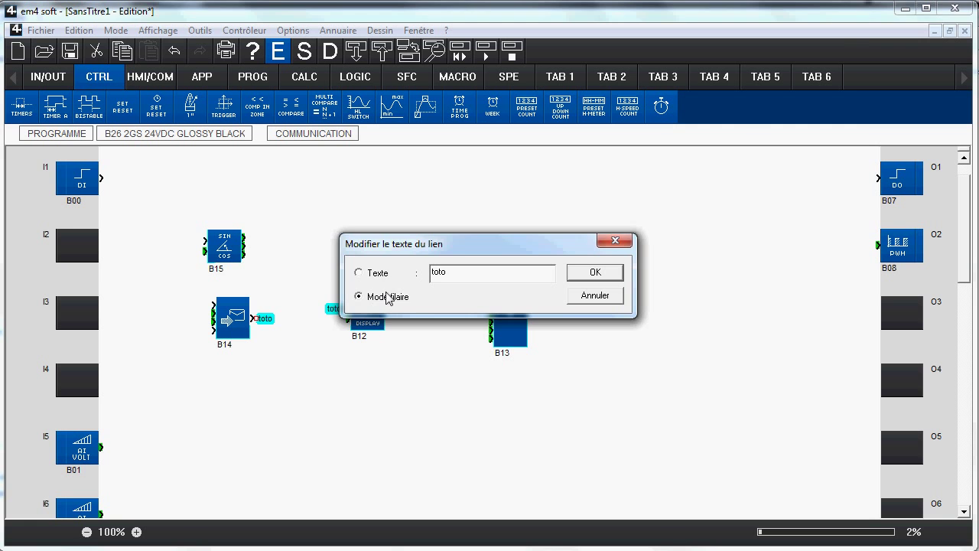
click(593, 273)
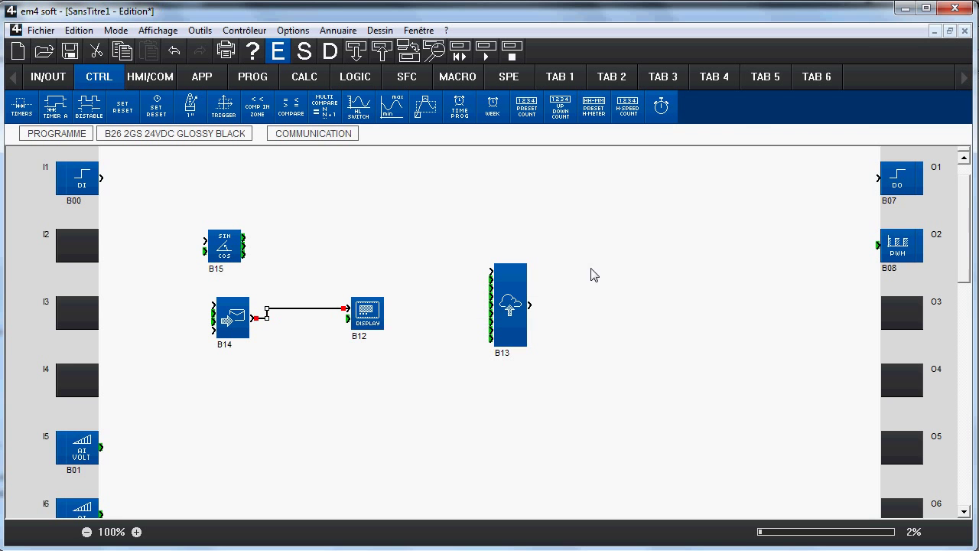
double_click(321, 308)
click(380, 274)
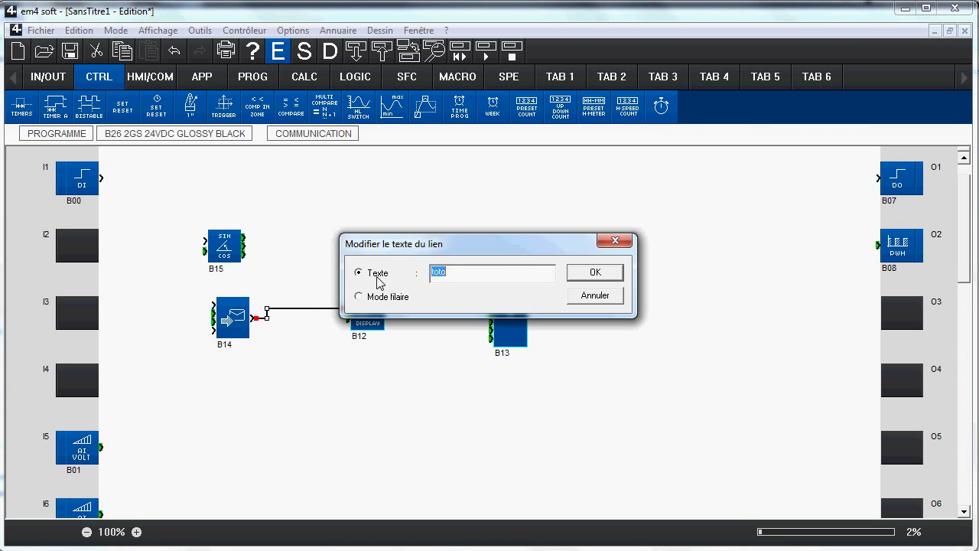
click(596, 274)
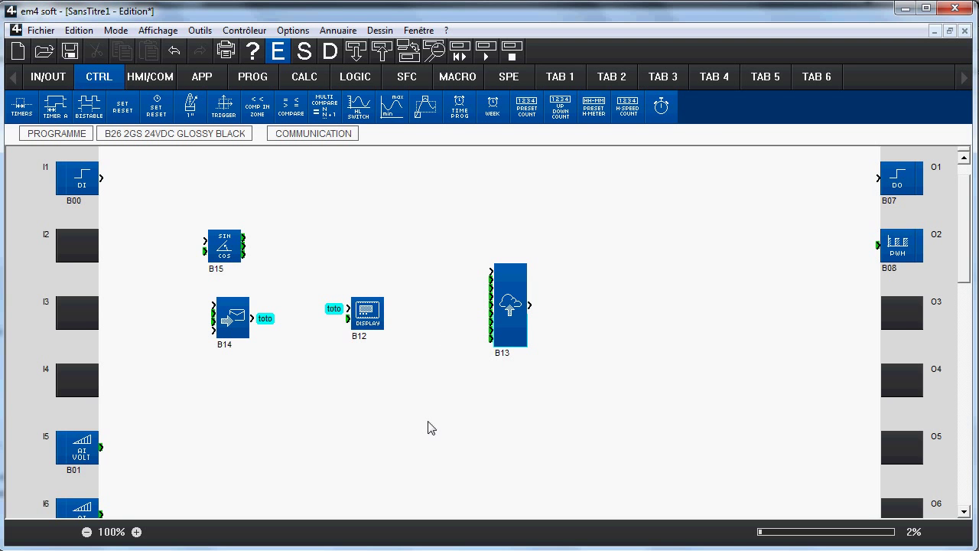
click(136, 532)
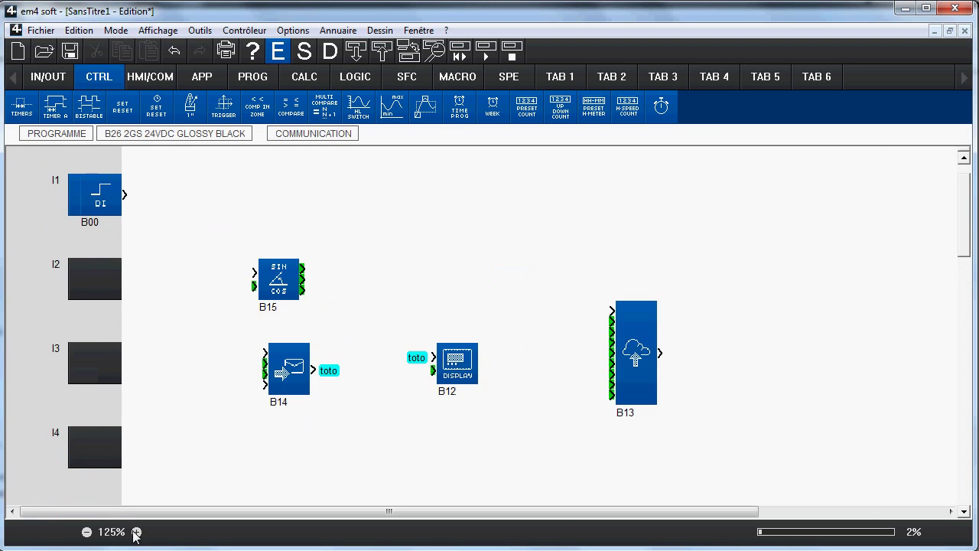
click(136, 532)
click(87, 532)
click(87, 532)
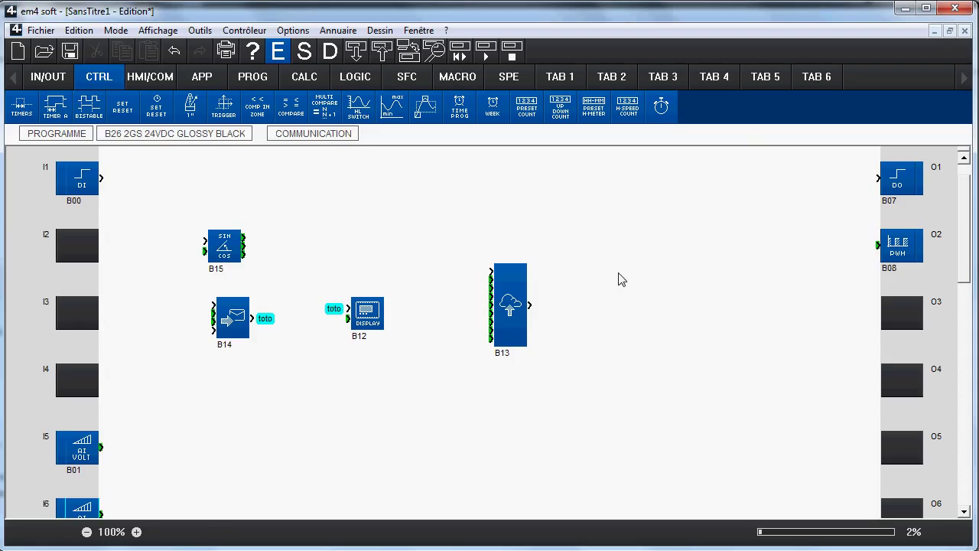
Step: Open Irrigation 1-0-7.pm4 without saving SansTitre1 and compile it (539 bytes, 2 warnings)
click(34, 30)
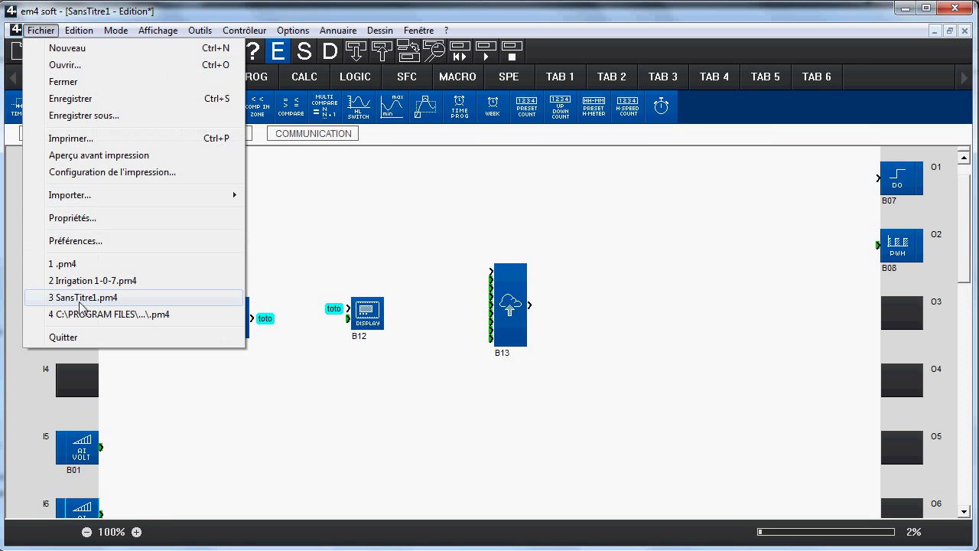
click(92, 280)
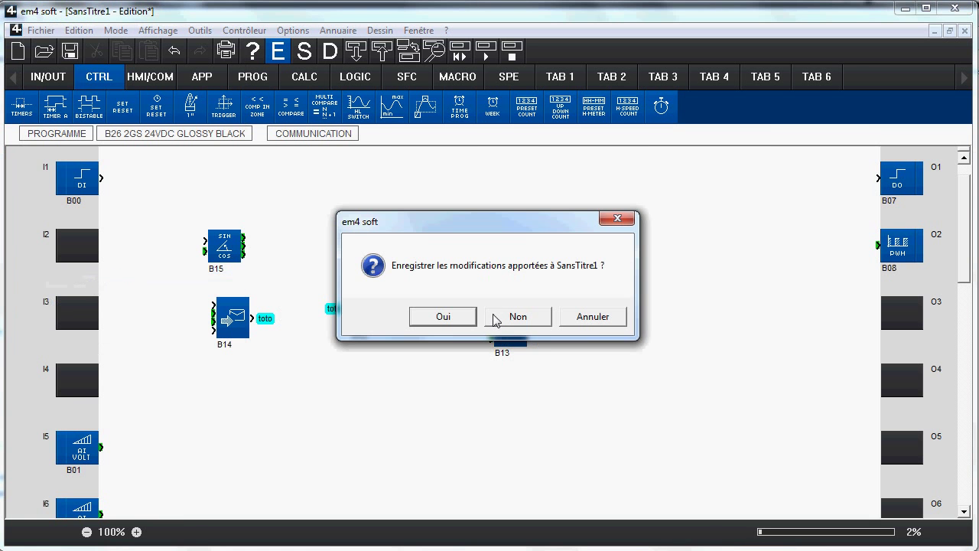
click(496, 318)
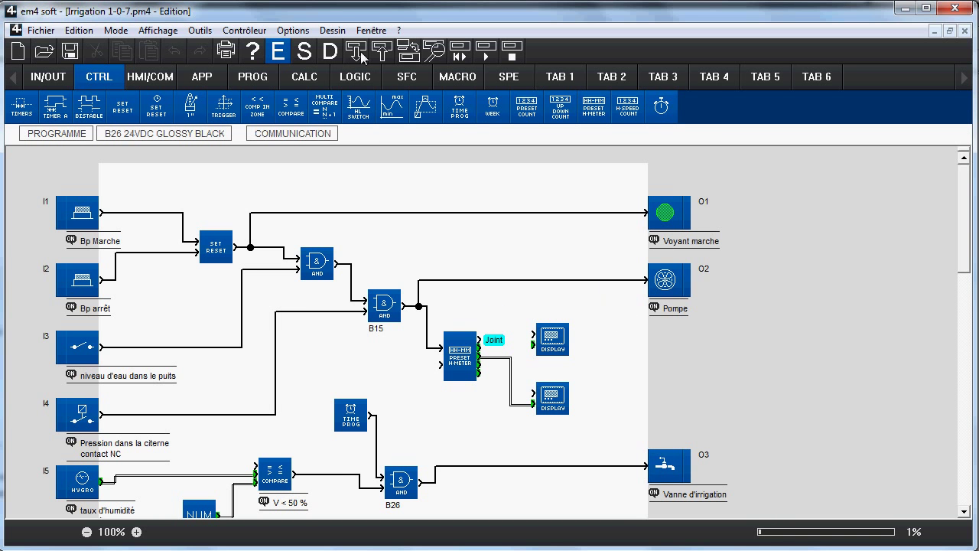
click(306, 55)
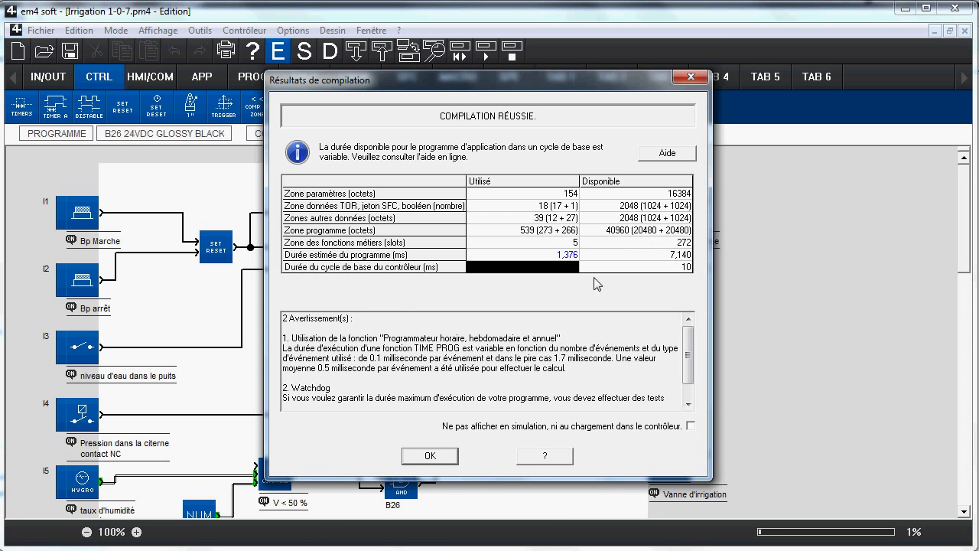
Step: Start simulation, move the Face Avant and simulation bar aside, and switch input I3 on
click(430, 456)
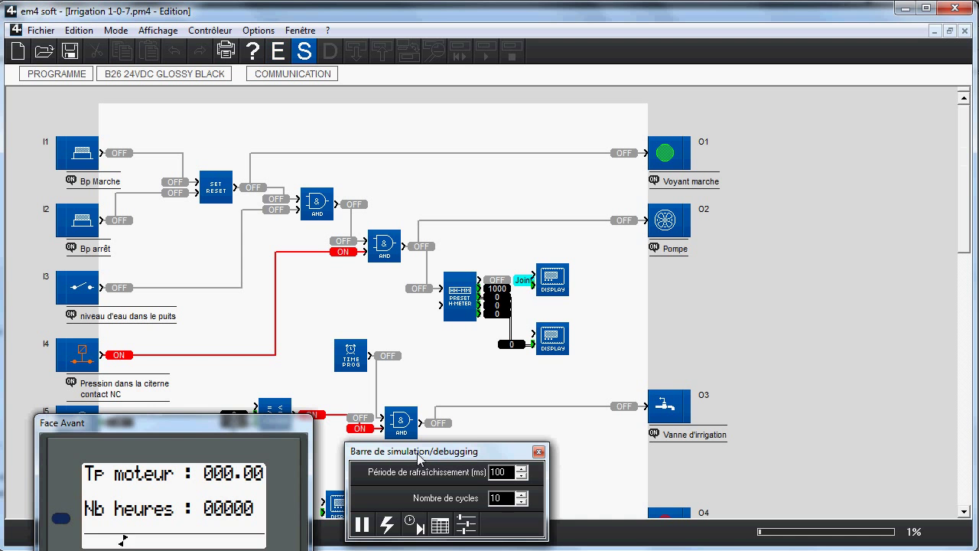
drag(398, 447, 491, 426)
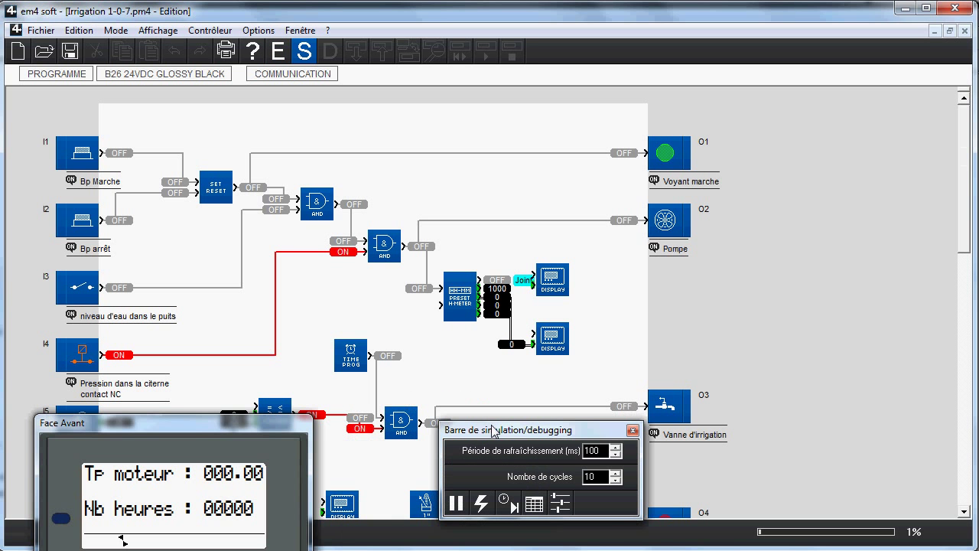
drag(119, 430, 756, 255)
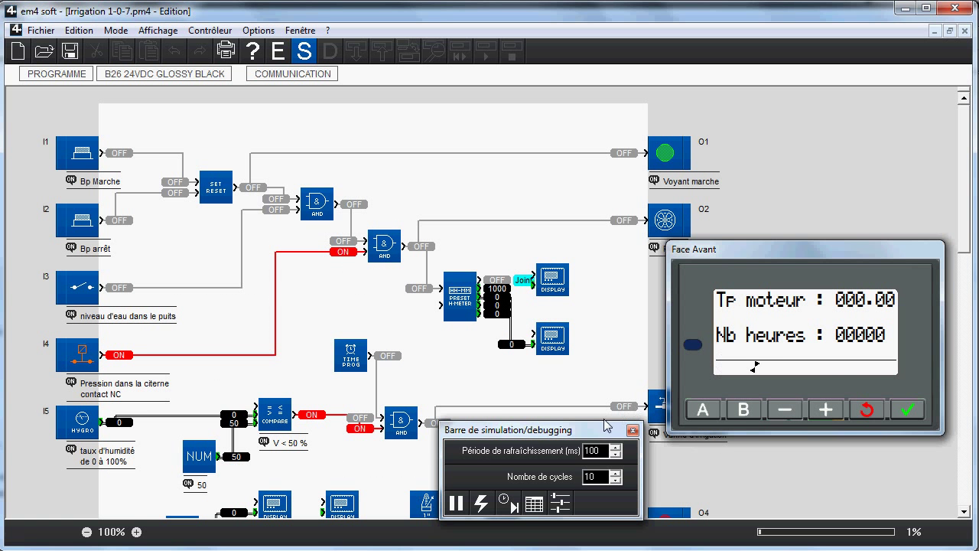
click(598, 428)
drag(598, 429, 610, 376)
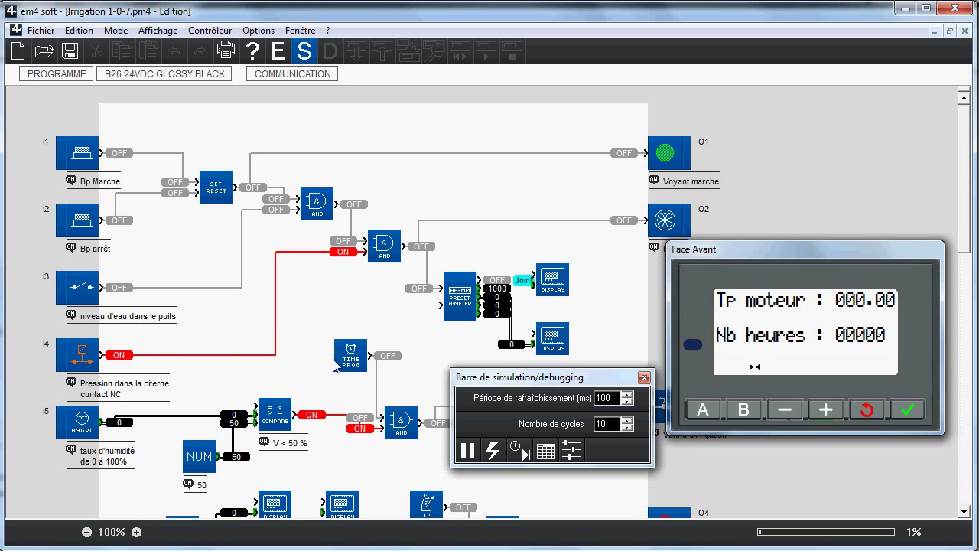
click(81, 288)
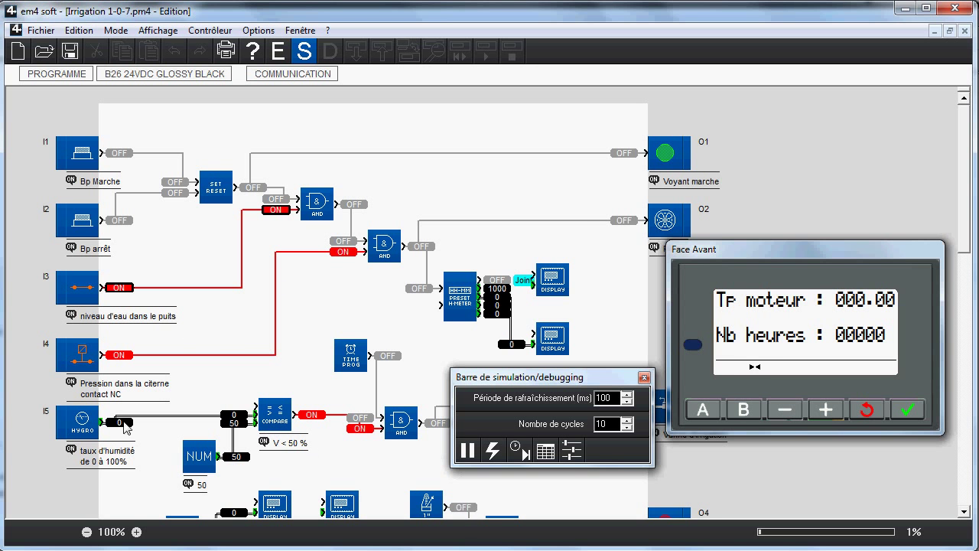
Step: Set the simulated humidity input I5 to an analog value of 4
click(103, 422)
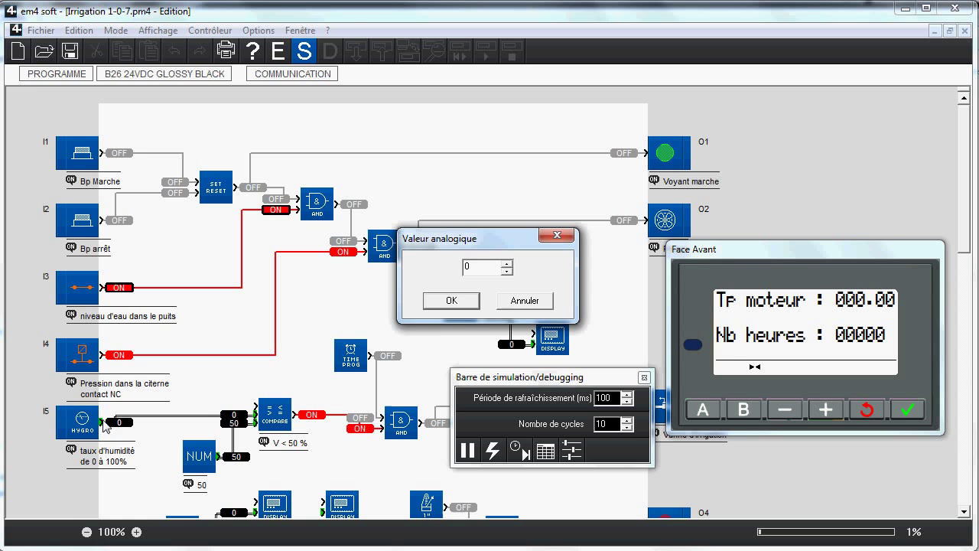
click(506, 264)
click(506, 264)
click(507, 264)
click(507, 264)
click(452, 300)
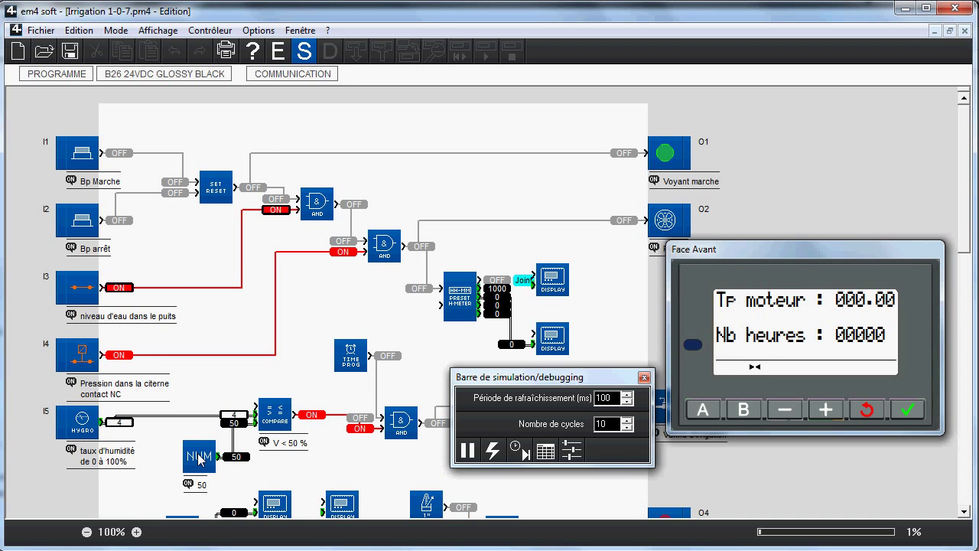
Step: Raise motor temperature input I6 to 71% so Tp moteur reads 110.10
scroll(199, 458, down, 2)
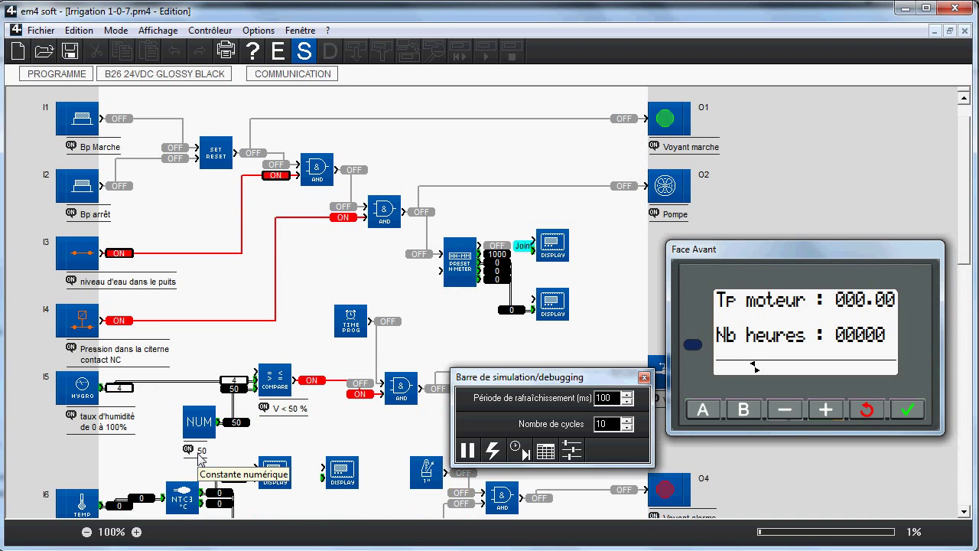
click(571, 451)
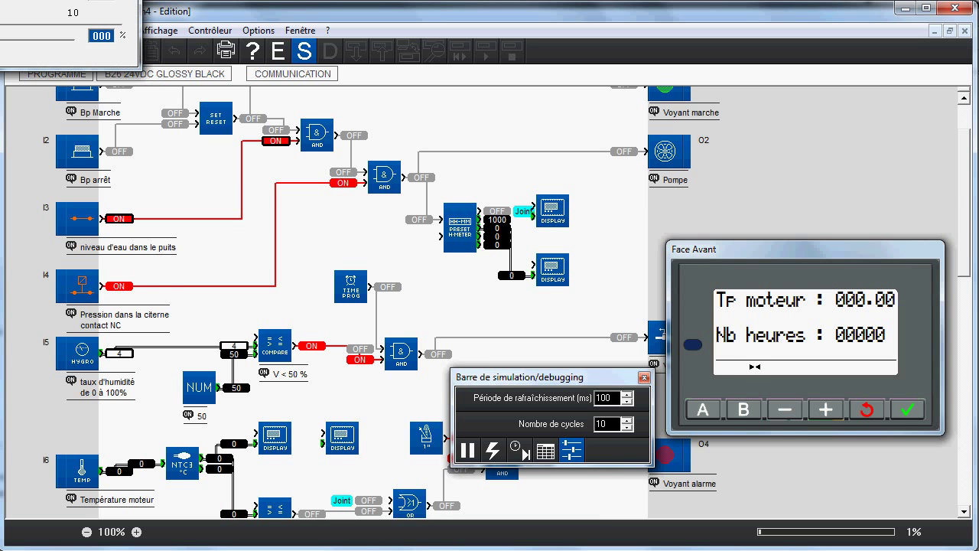
drag(38, 2, 831, 135)
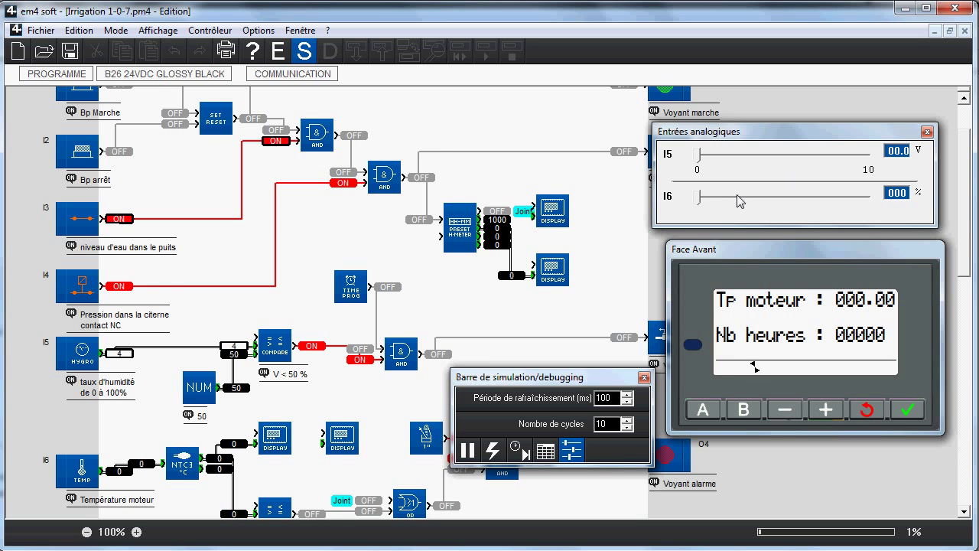
drag(699, 197, 820, 200)
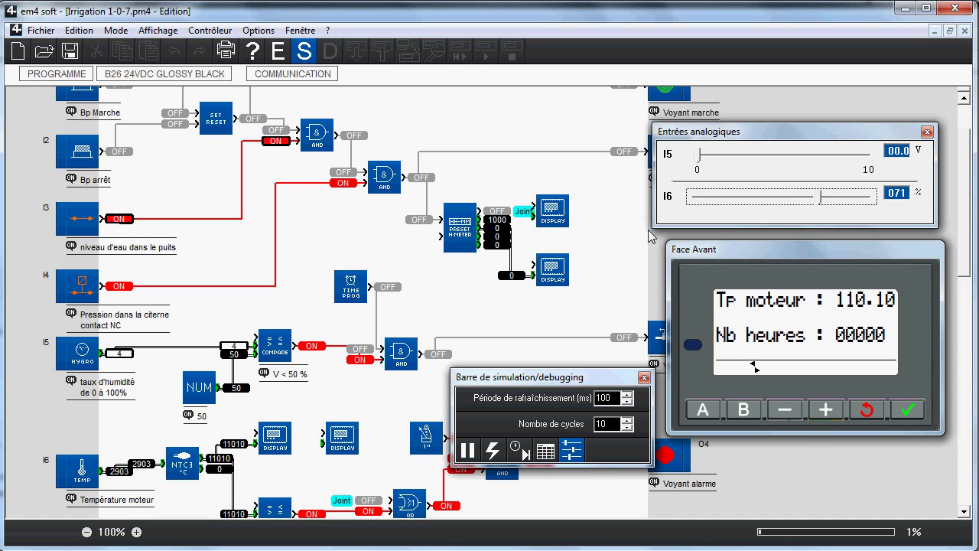
click(594, 296)
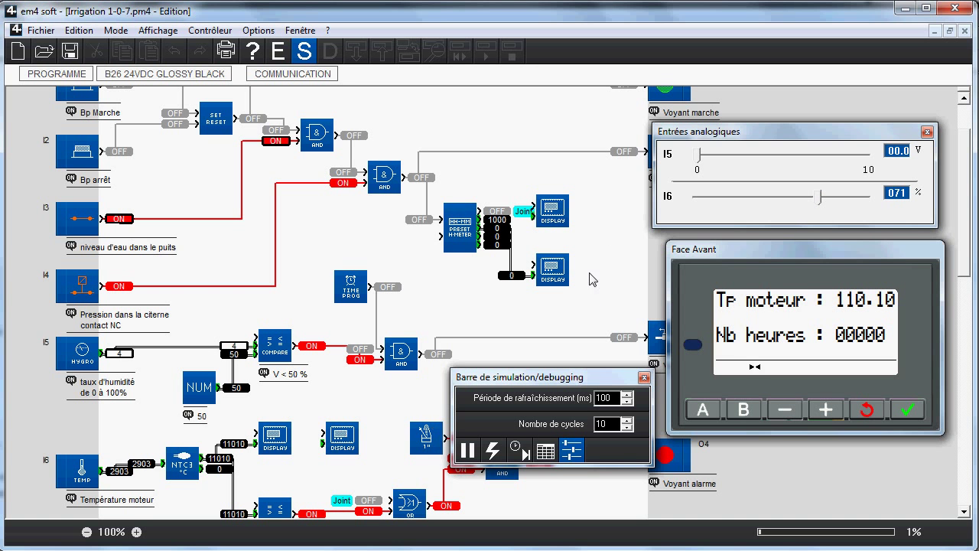
Step: Stop simulation, move AND block B26 right, and reroute the TIME PROG wire into it
click(279, 54)
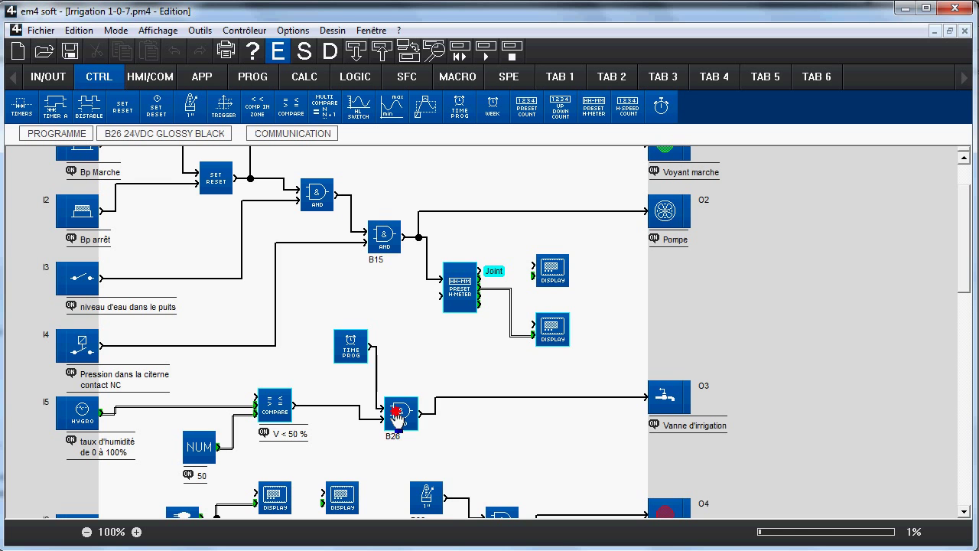
drag(396, 417, 415, 416)
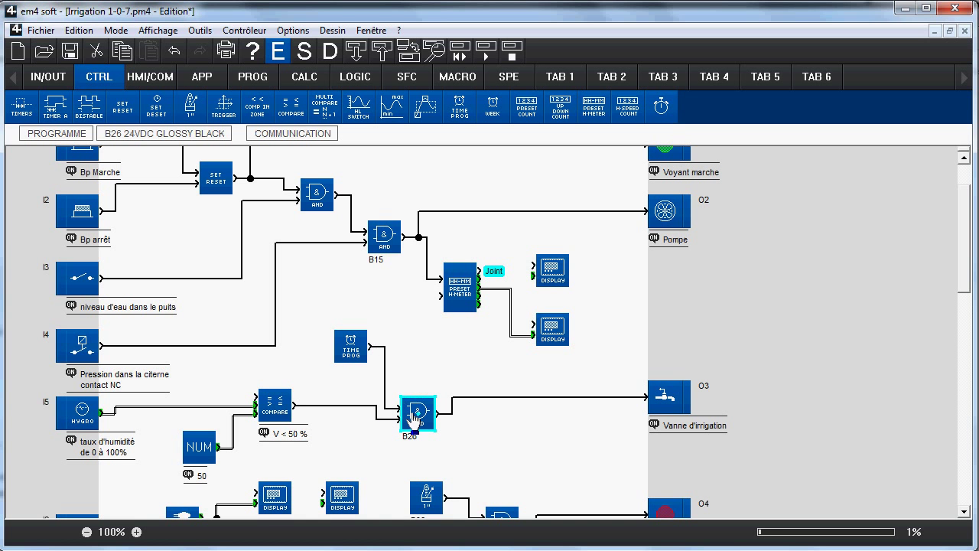
click(385, 366)
drag(385, 365, 400, 361)
click(426, 355)
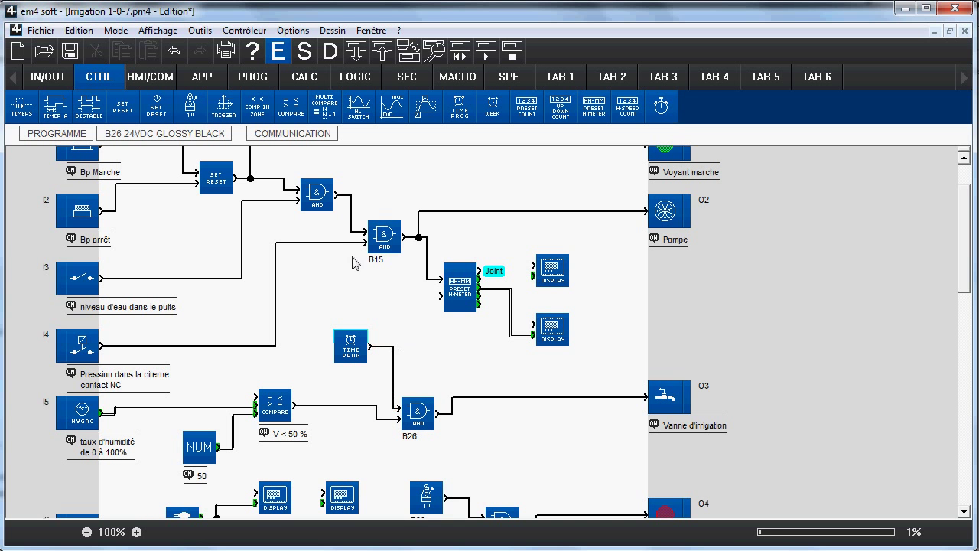